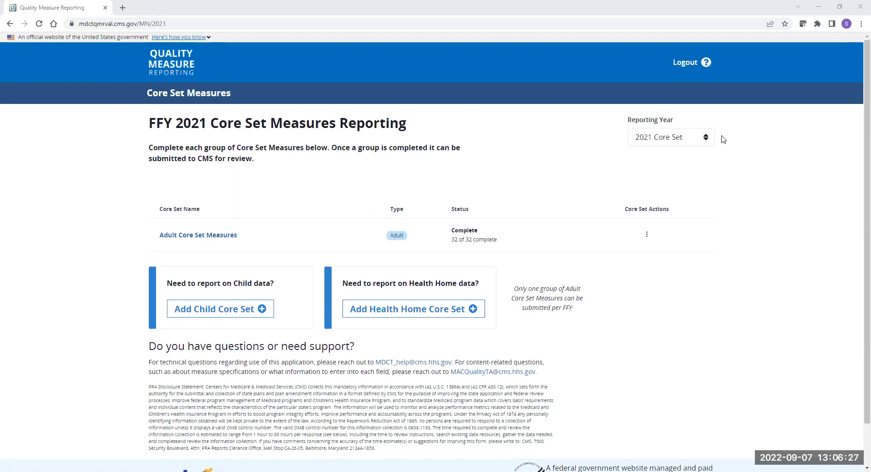
- Switch the reporting year to 2022 Core Set to view it, and return to 2021 Core Set
left_click(711, 139)
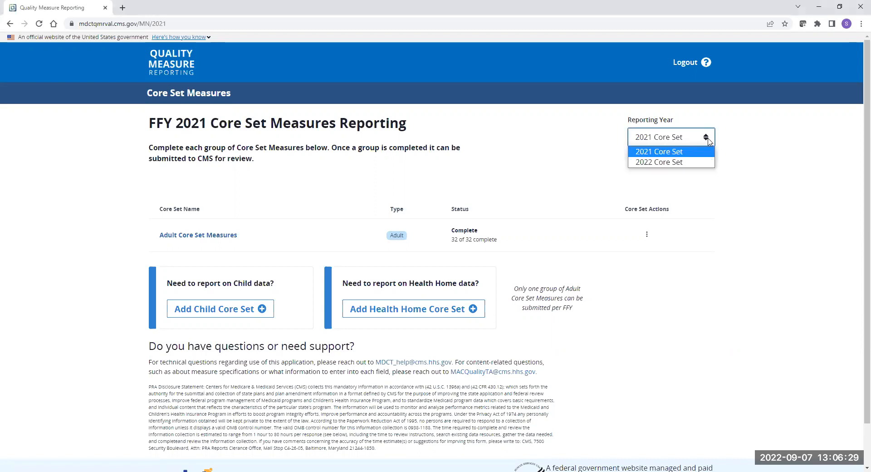
left_click(708, 163)
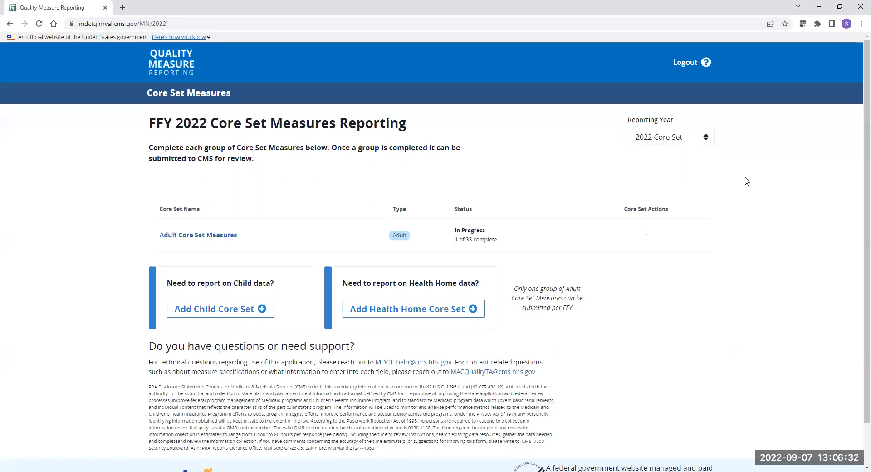
left_click(702, 144)
key("Return")
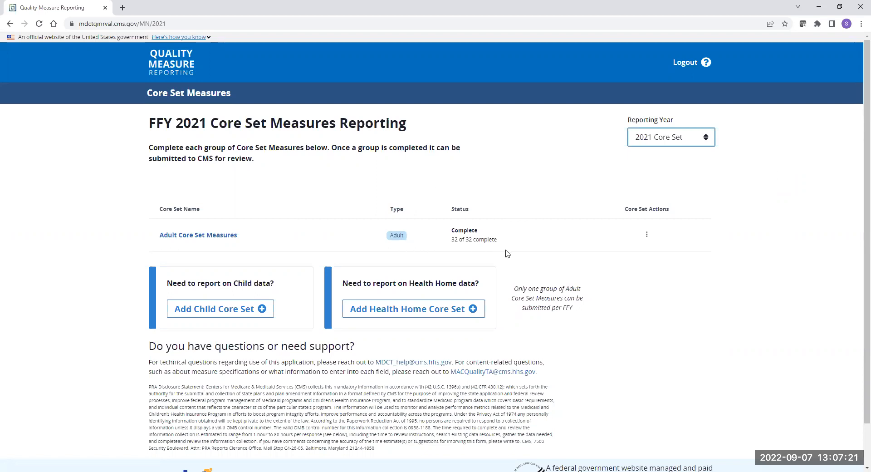
- Check which core set actions are available for the Adult Core Set Measures
left_click(647, 235)
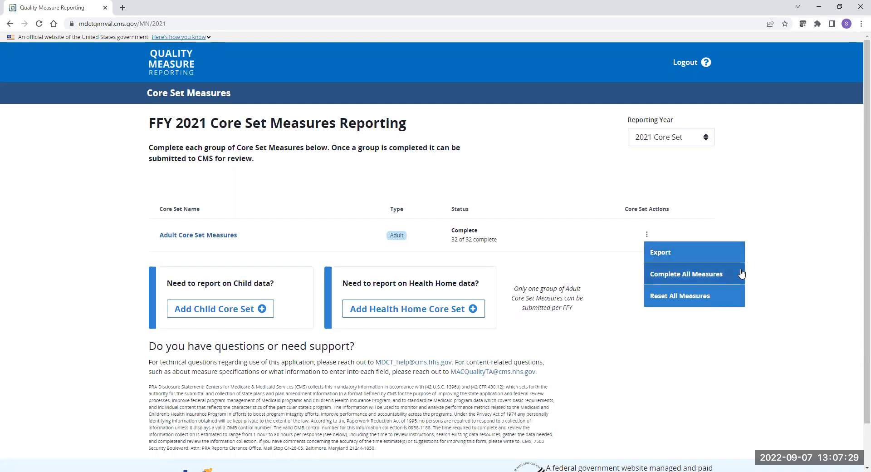
left_click(777, 295)
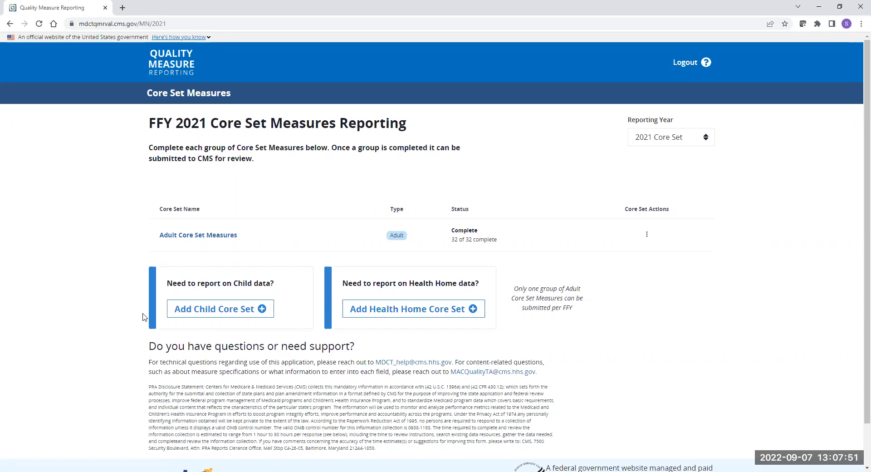
- Add a Child Core Set for FFY 2021, reporting Medicaid and CHIP measures in combined Core sets
left_click(184, 316)
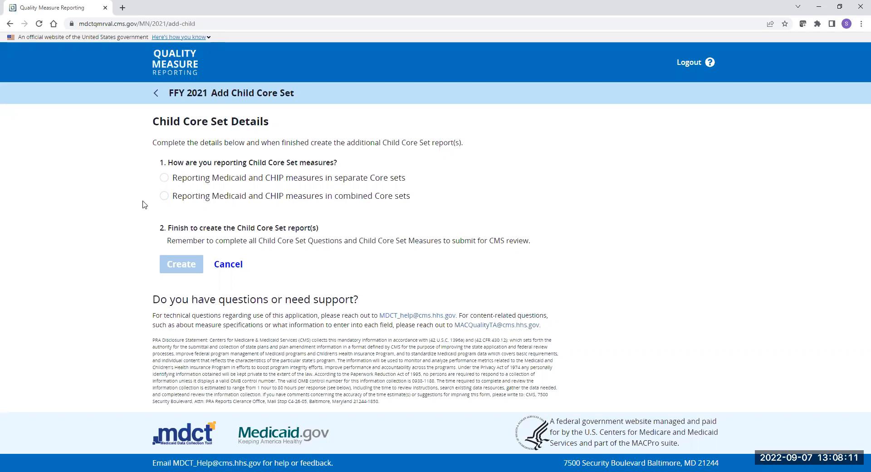
left_click(164, 196)
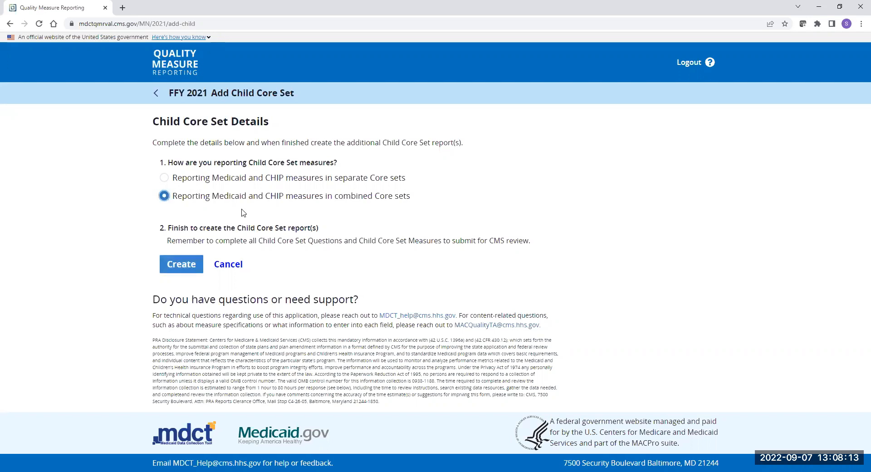
left_click(182, 264)
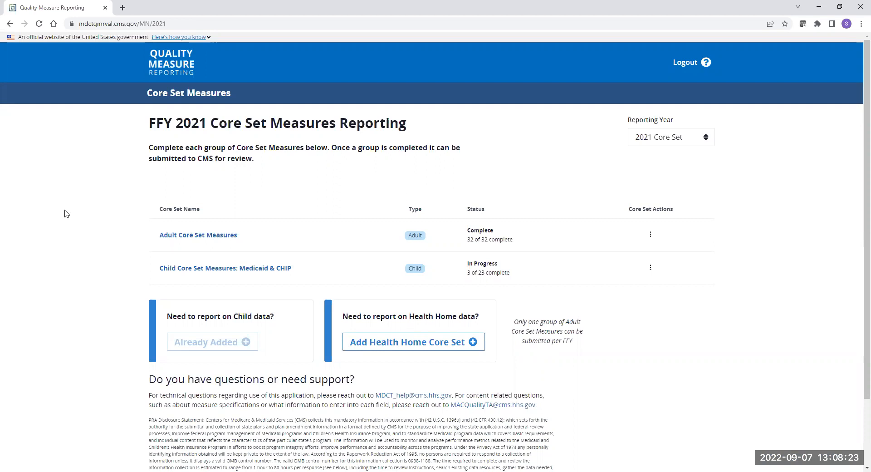
- Delete the combined Medicaid & CHIP Child Core Set, entering "delete" as the confirmation
left_click(651, 270)
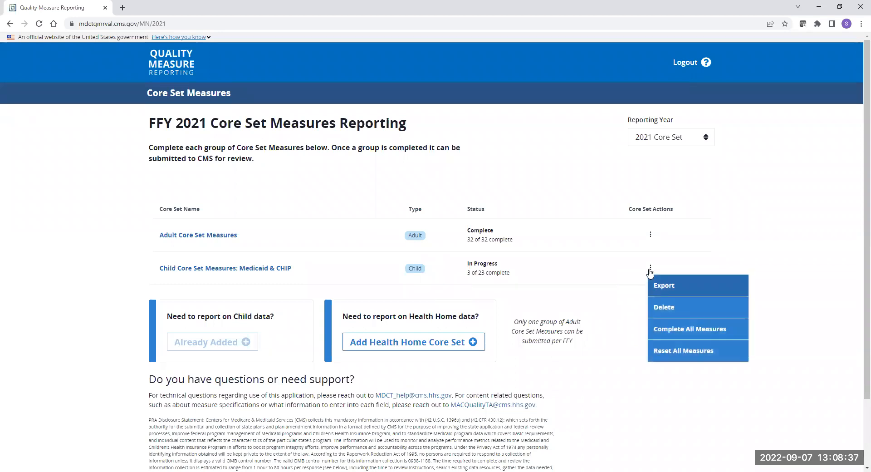
left_click(668, 310)
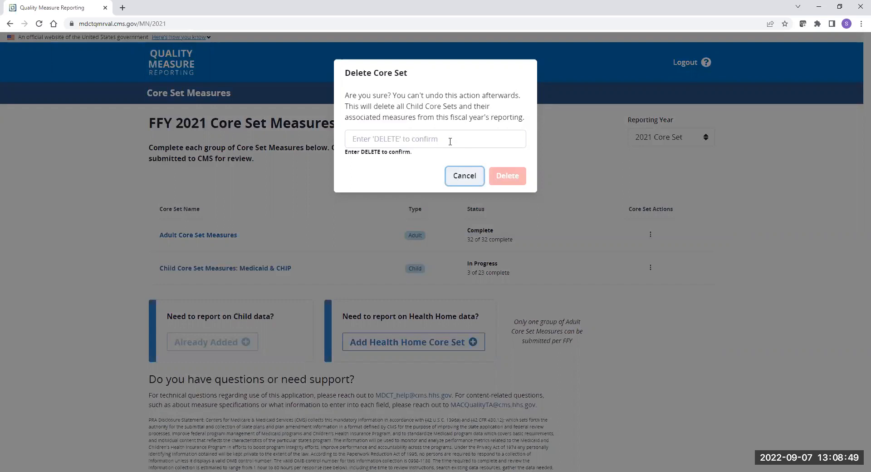
left_click(450, 141)
type("delete")
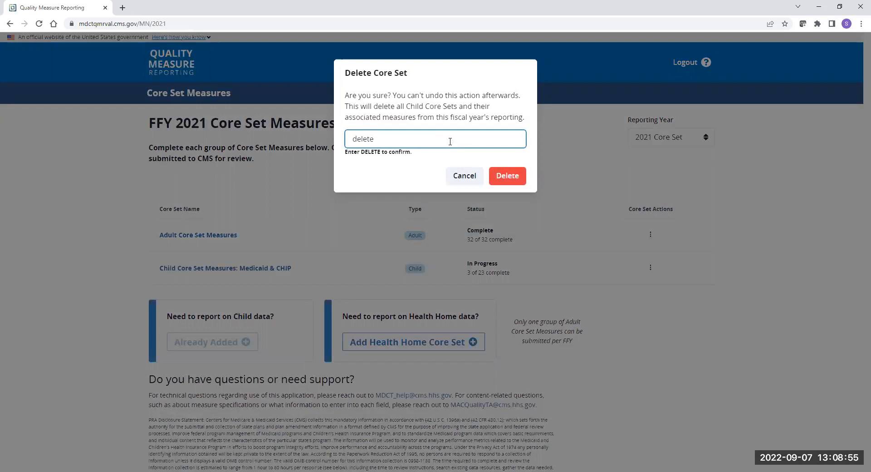
left_click(519, 177)
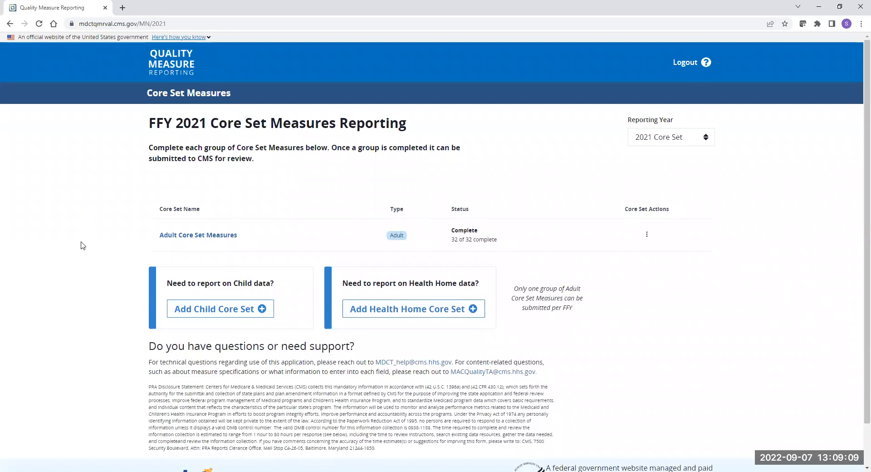
- Add a Child Core Set for FFY 2021, reporting Medicaid and CHIP measures in separate Core sets
left_click(198, 315)
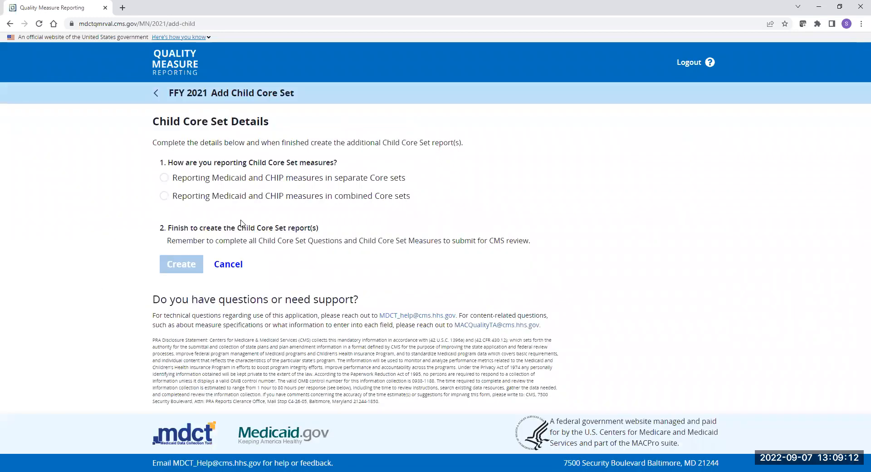
left_click(257, 180)
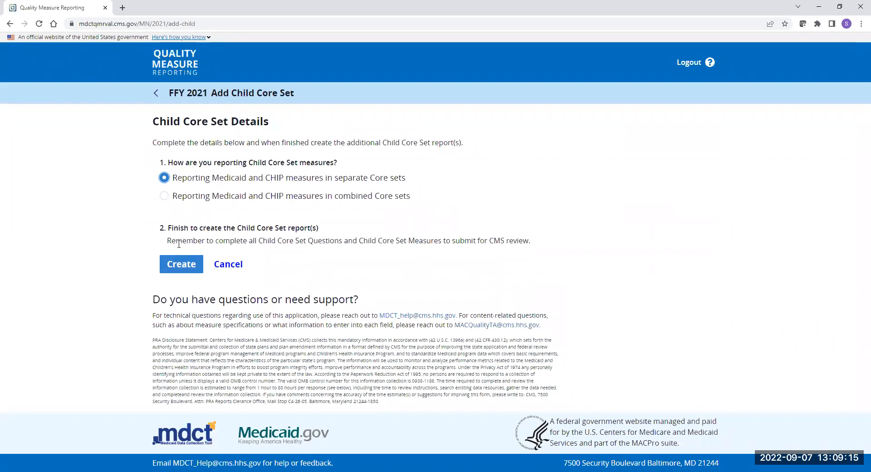
left_click(182, 265)
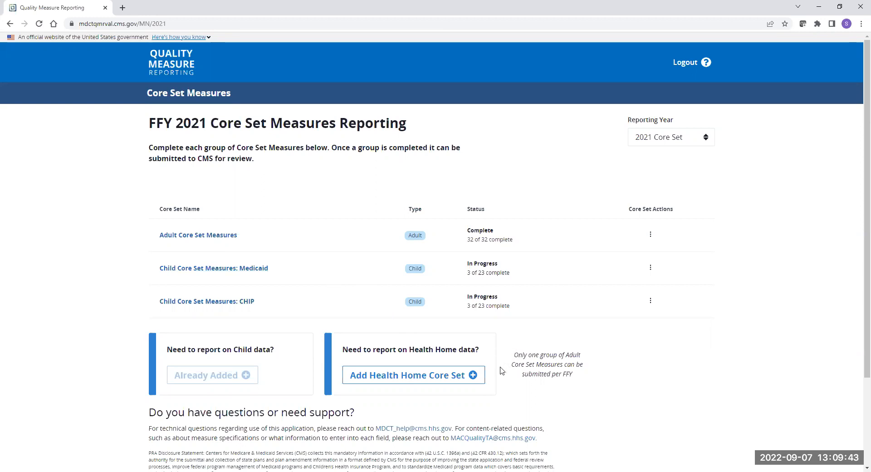
- Add a Health Home Core Set for the SPA MN 19-0015 - Minnesota Behavioral Health Homes
left_click(416, 382)
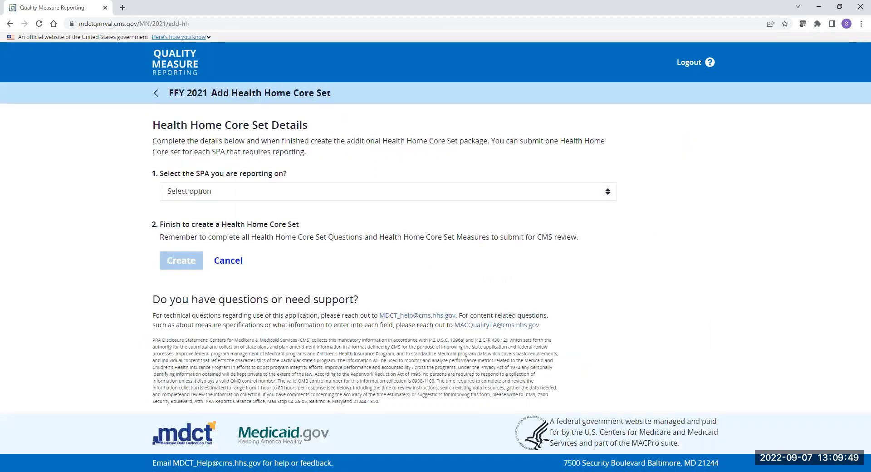
left_click(251, 194)
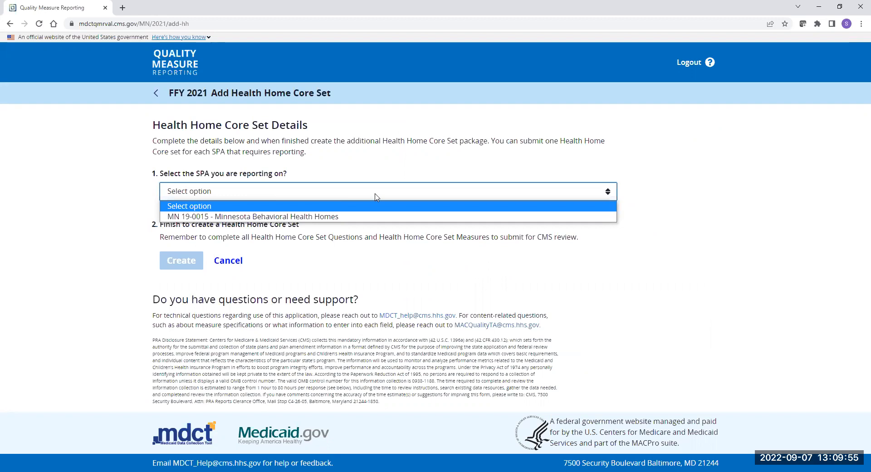
left_click(353, 213)
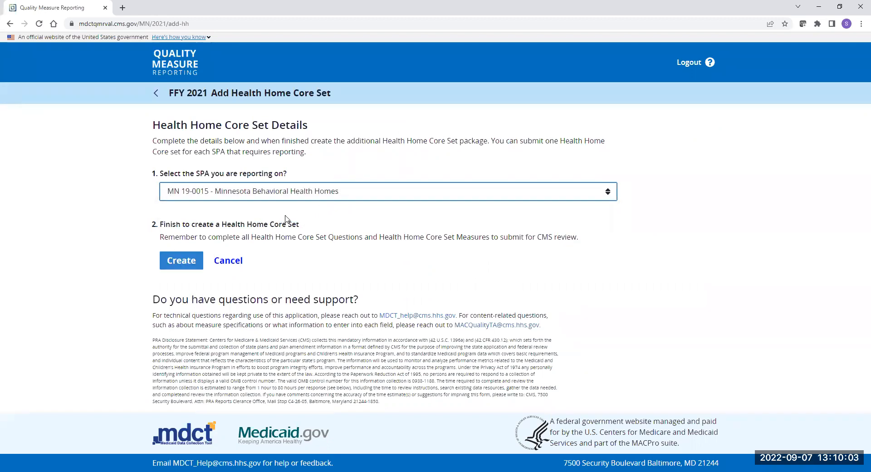
left_click(191, 268)
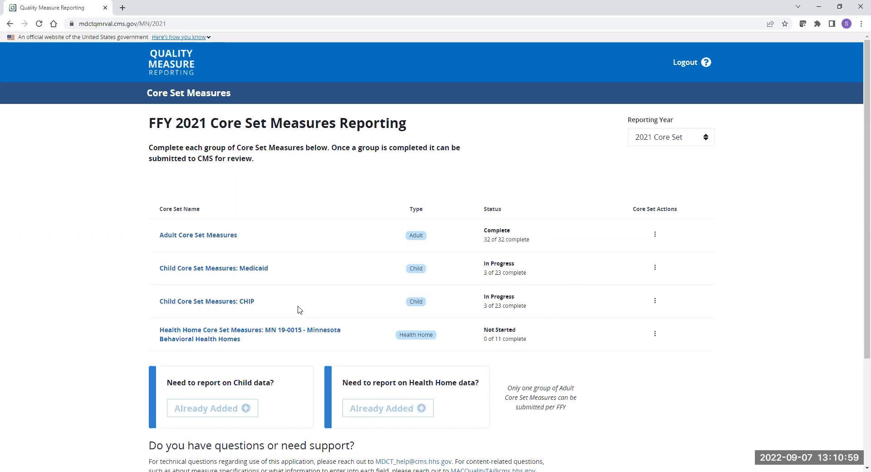
- Open Child Core Set Measures: Medicaid and review its list of measures, their statuses and the submission section
left_click(243, 270)
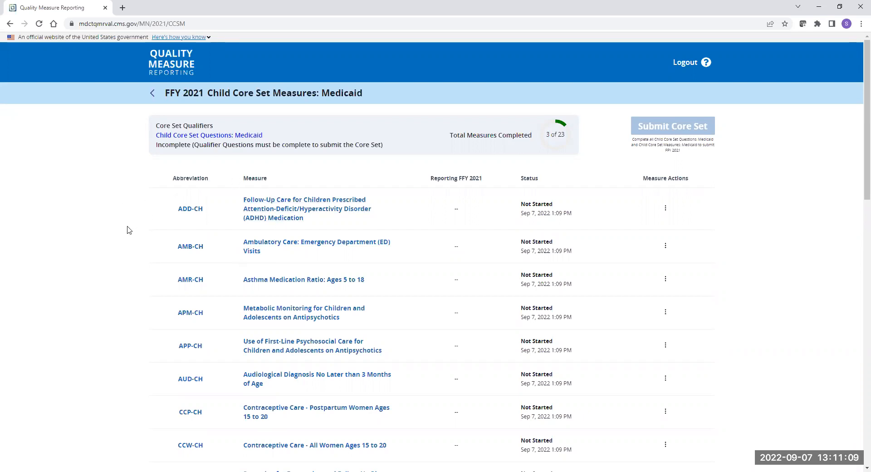
scroll(128, 230, "down", 3)
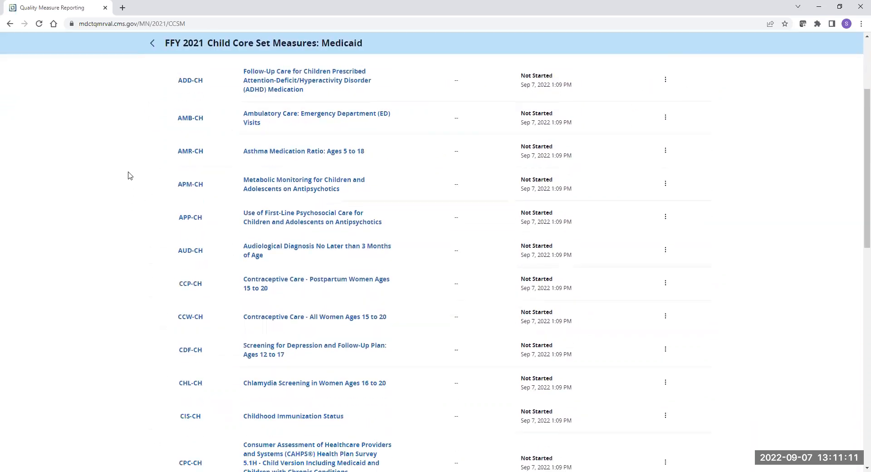
scroll(129, 174, "down", 3)
scroll(130, 173, "down", 10)
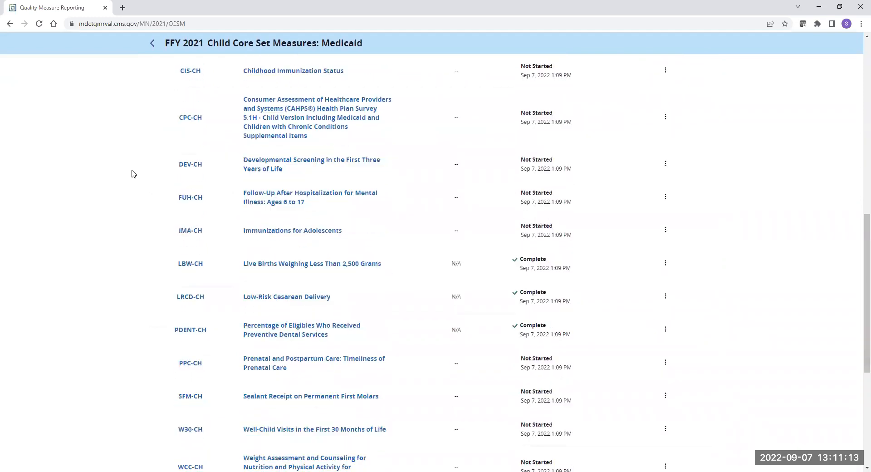
scroll(132, 194, "up", 6)
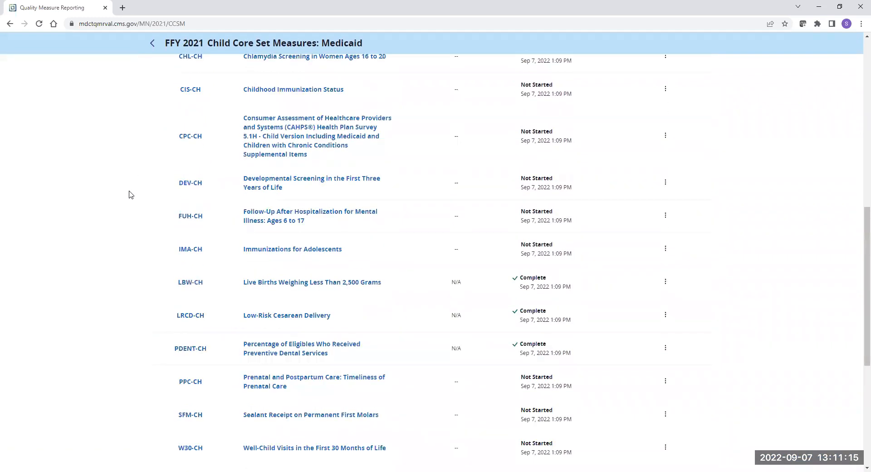
scroll(131, 194, "up", 10)
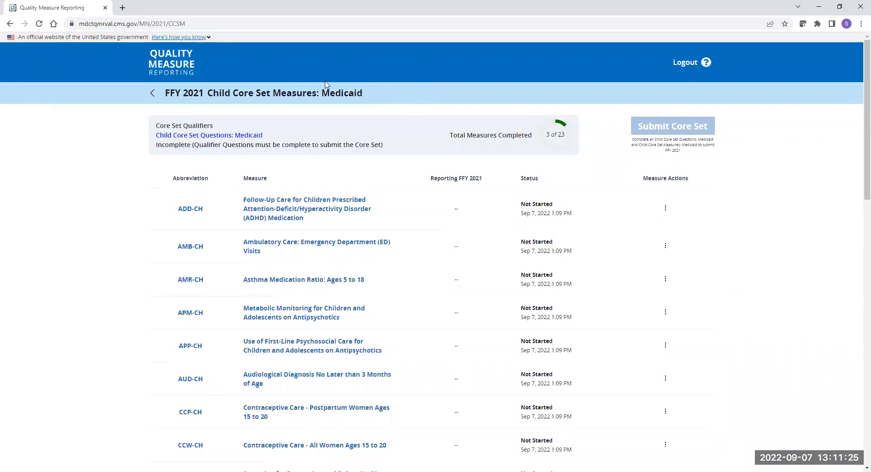
scroll(86, 206, "down", 3)
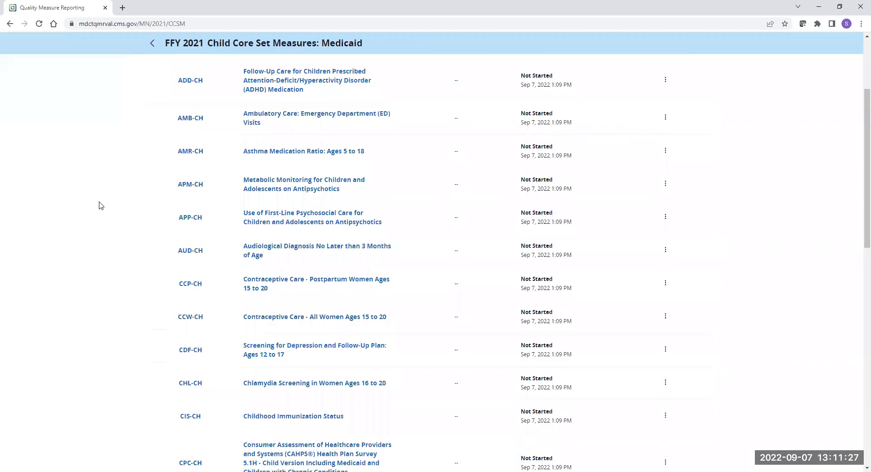
scroll(101, 205, "up", 3)
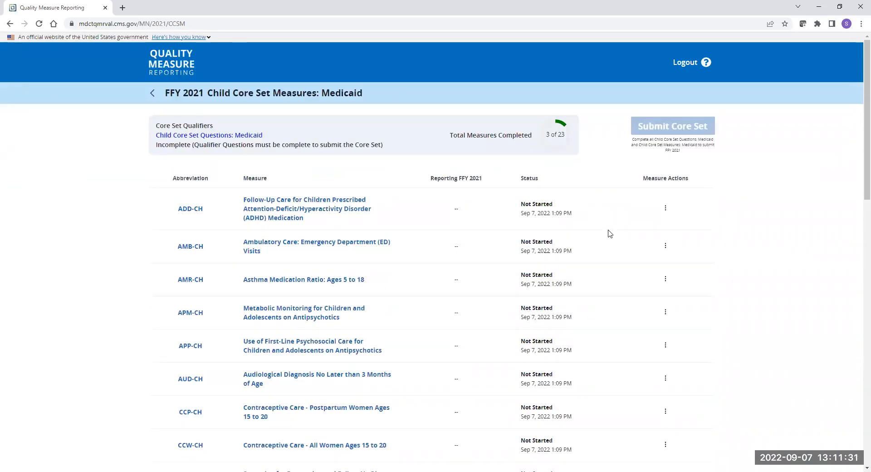
- View the details of the LBW-CH measure, Live Births Weighing Less Than 2,500 Grams, and return to the measures list
scroll(610, 234, "down", 1)
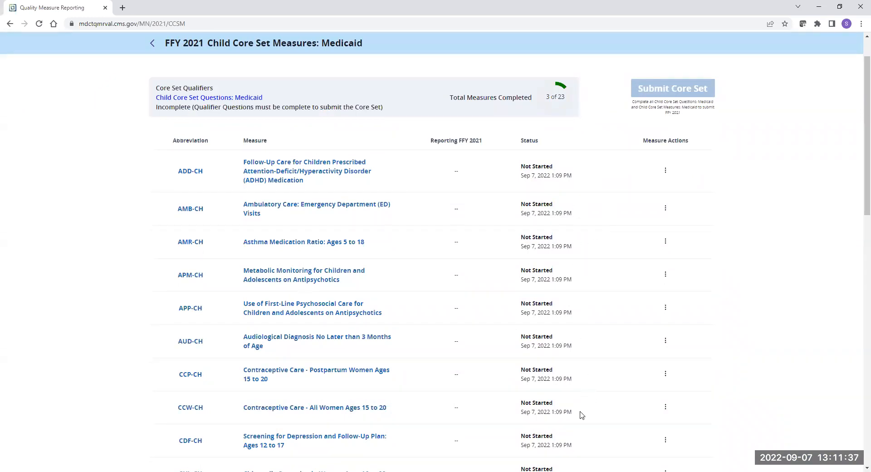
scroll(576, 352, "down", 3)
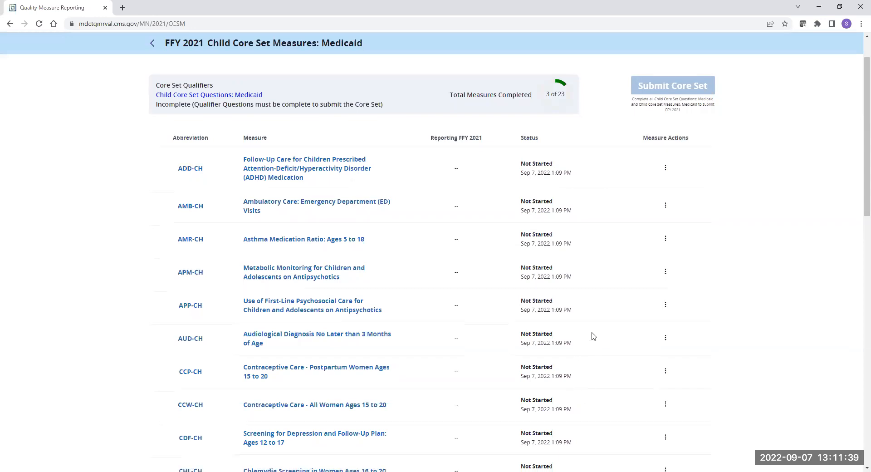
scroll(590, 315, "down", 6)
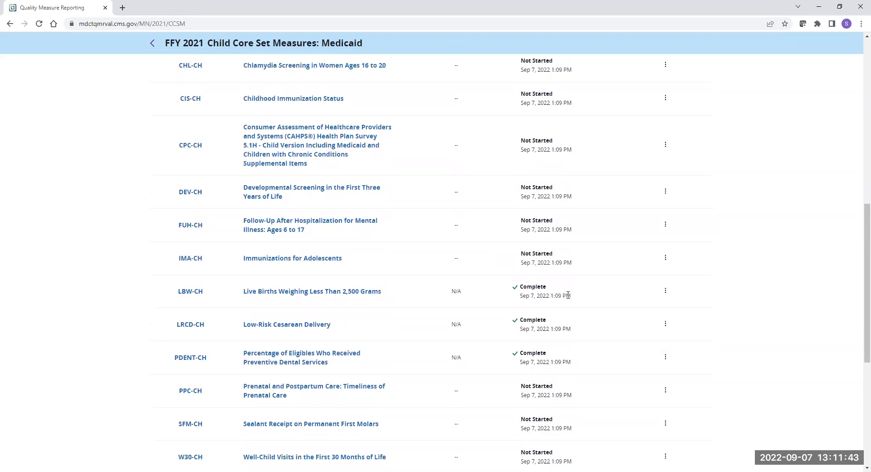
left_click(260, 297)
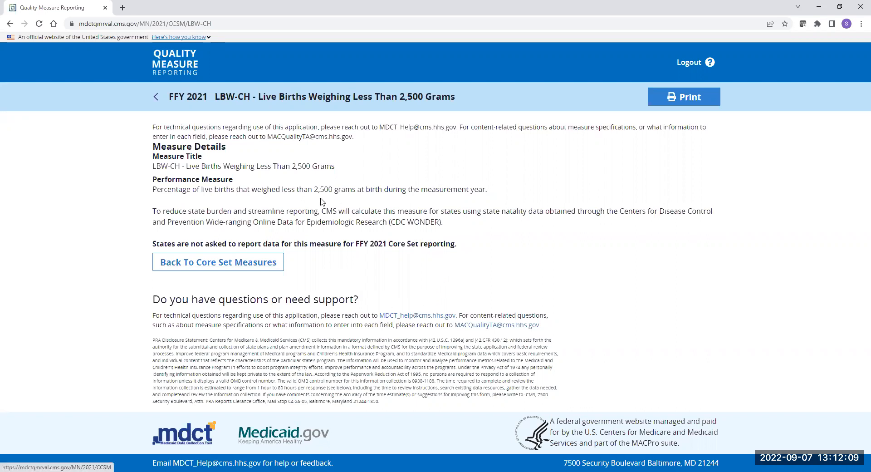
left_click(156, 98)
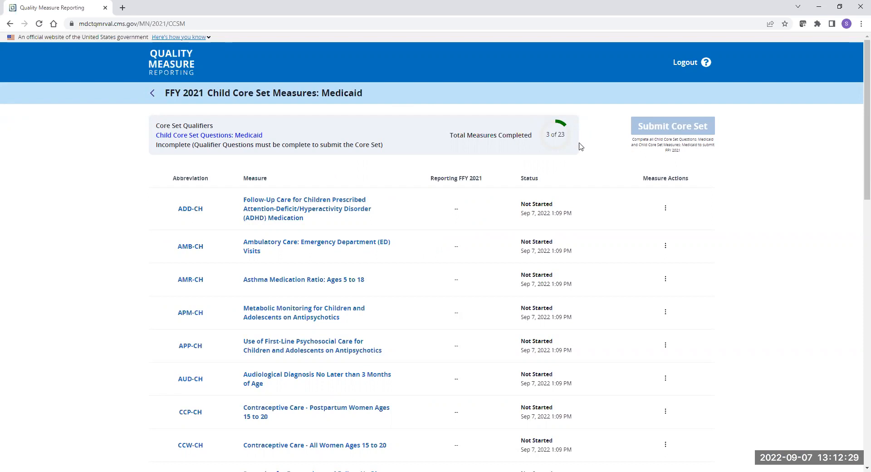
- Open the AMB-CH measure, Ambulatory Care: Emergency Department (ED) Visits, look through its reporting form and save it
scroll(590, 138, "down", 1)
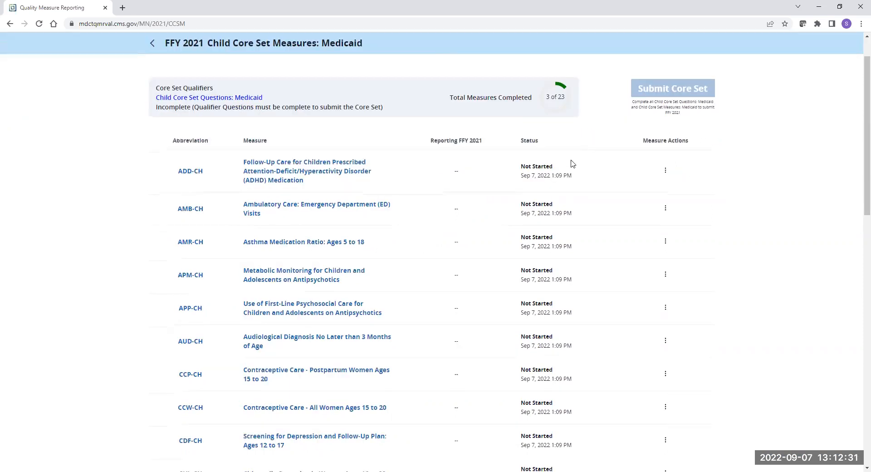
left_click(254, 206)
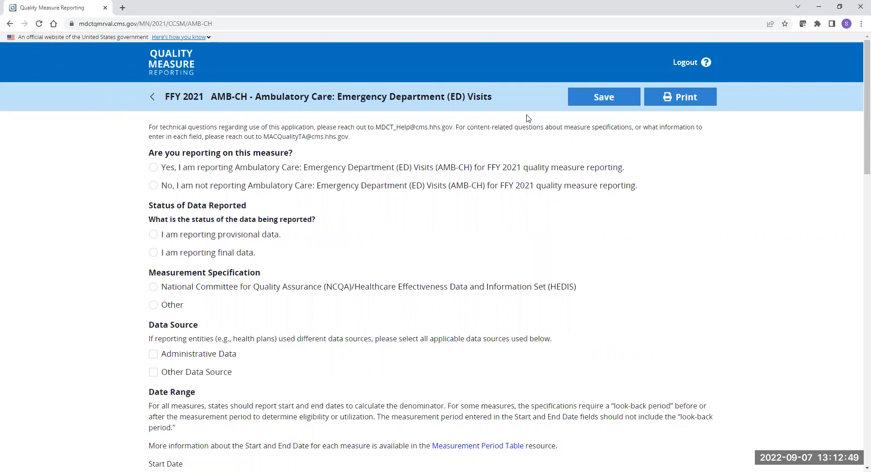
scroll(697, 231, "down", 10)
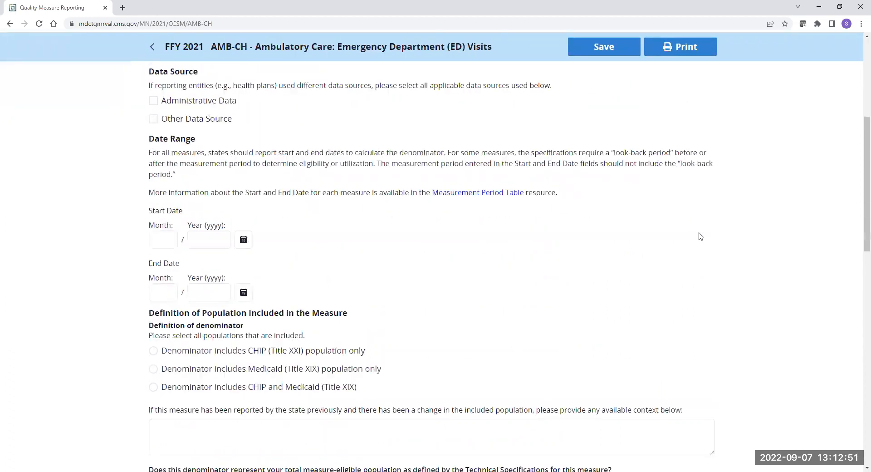
scroll(702, 236, "up", 8)
left_click(605, 50)
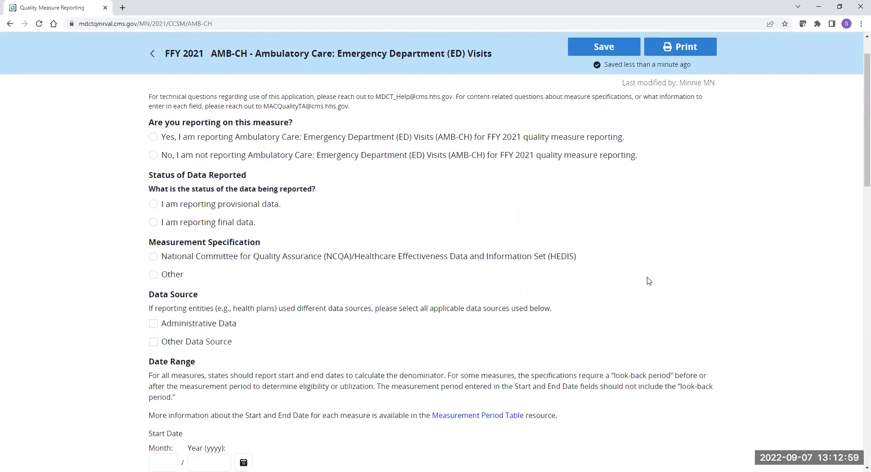
- Preview the print version of the AMB-CH measure form and close the preview without saving it
scroll(654, 282, "up", 1)
scroll(659, 283, "down", 1)
left_click(700, 50)
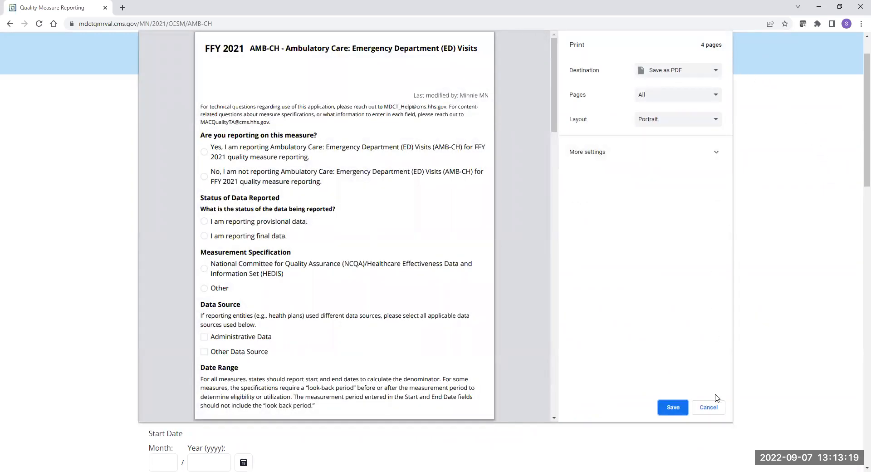
left_click(712, 410)
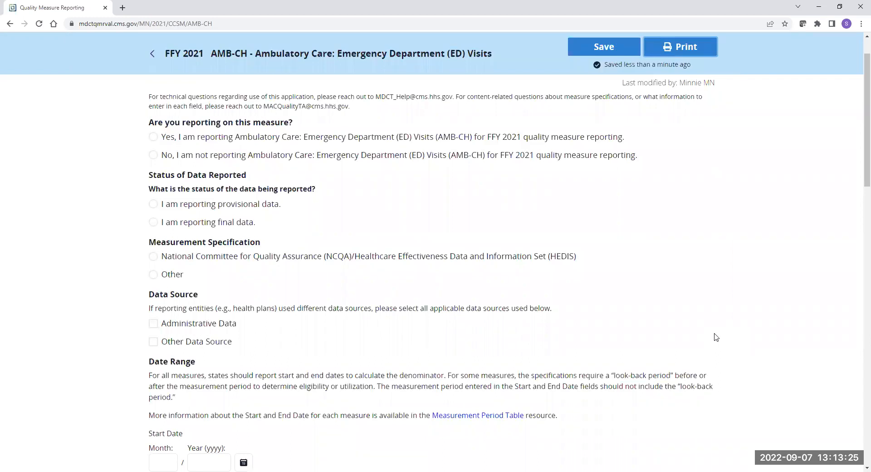
scroll(724, 261, "up", 2)
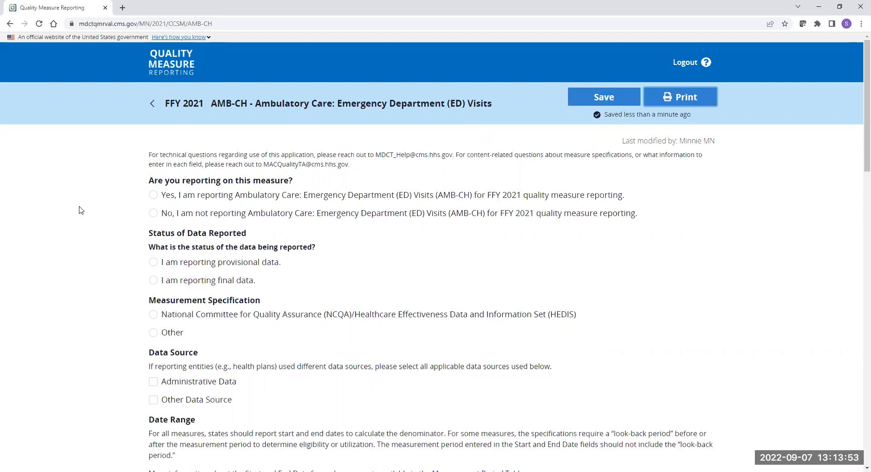
- Answer Yes to reporting on the AMB-CH measure and look over the questions that follow
left_click(155, 195)
scroll(129, 199, "down", 9)
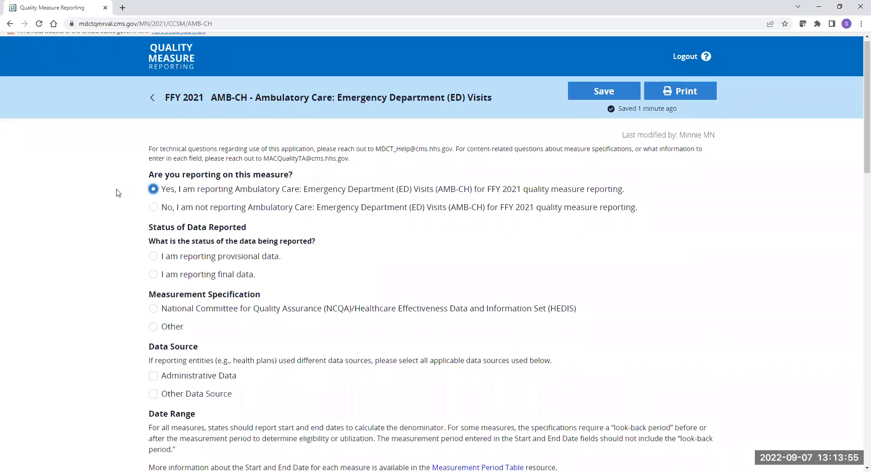
scroll(129, 199, "up", 10)
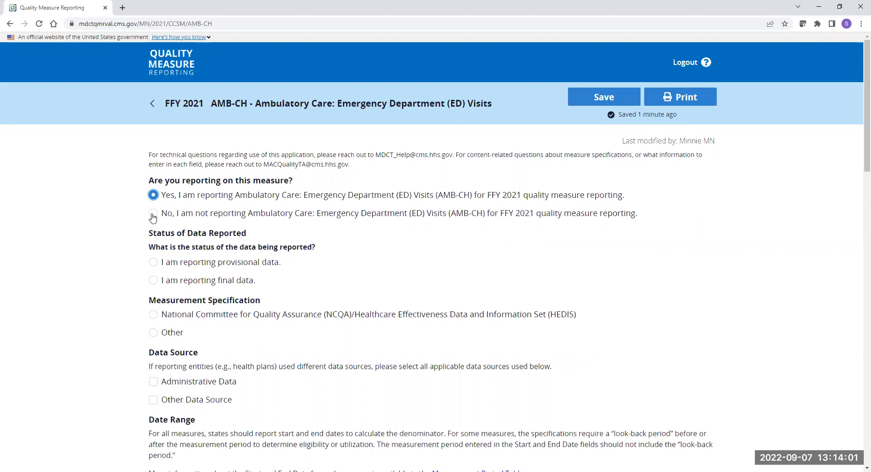
- Answer No to reporting on AMB-CH and select Service not covered and Population not covered as the reasons
left_click(153, 217)
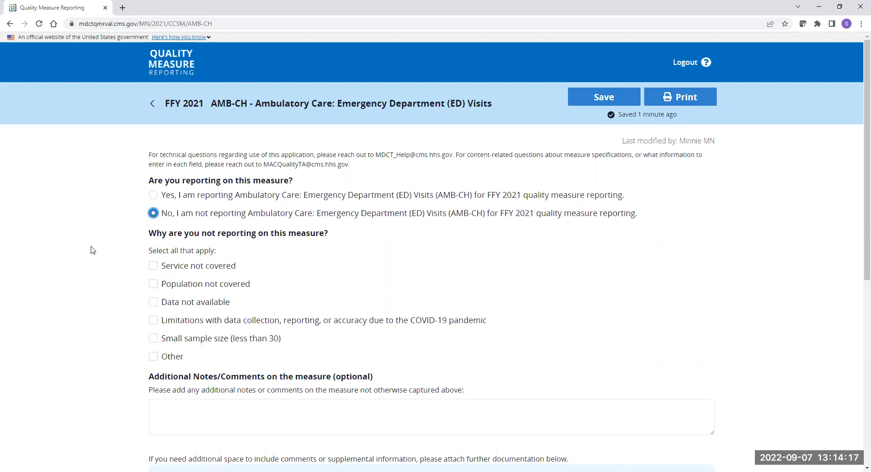
left_click(154, 268)
left_click(153, 284)
scroll(121, 255, "down", 5)
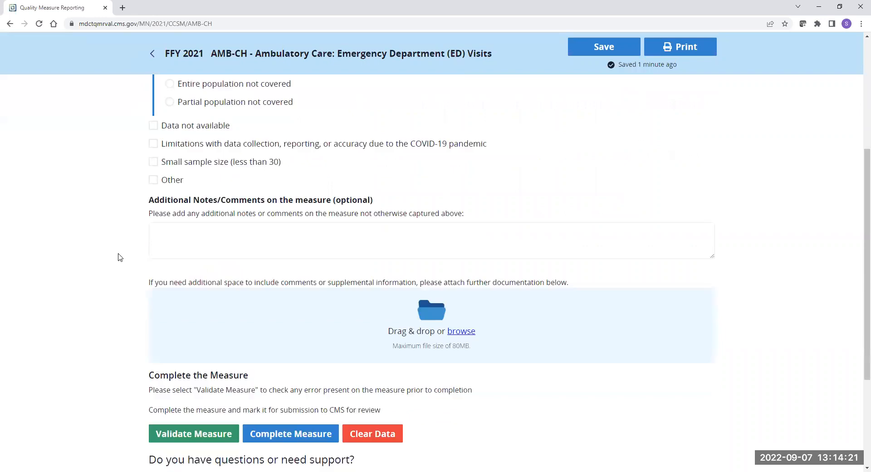
scroll(119, 257, "down", 3)
- Clear the Service not covered and Population not covered reasons for not reporting
scroll(132, 244, "up", 7)
scroll(132, 244, "up", 2)
left_click(153, 267)
left_click(154, 282)
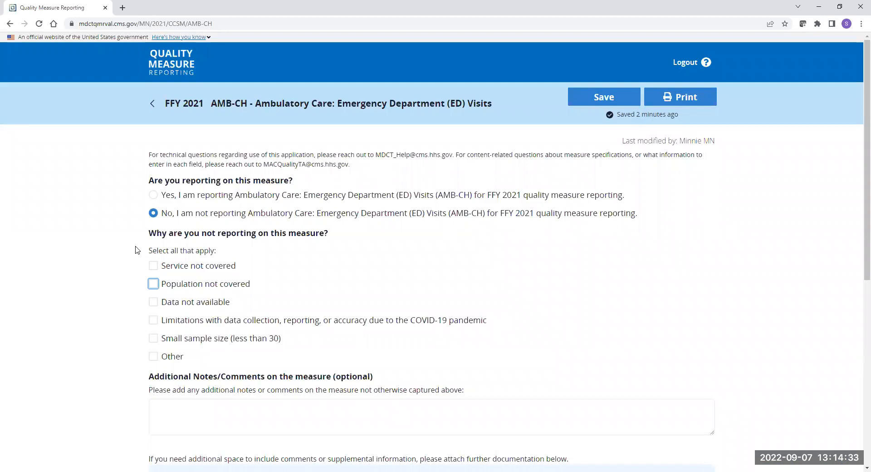
- Switch the reporting answer back and forth between Yes and No to compare the form's follow-up questions
left_click(152, 195)
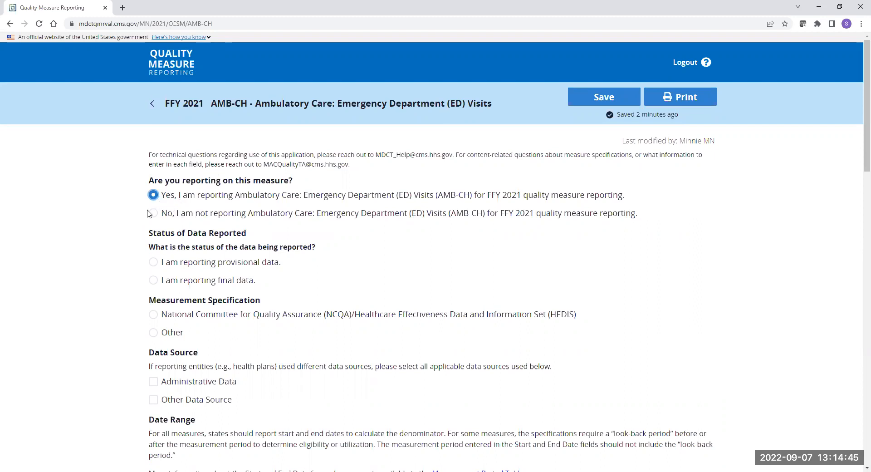
key("Down")
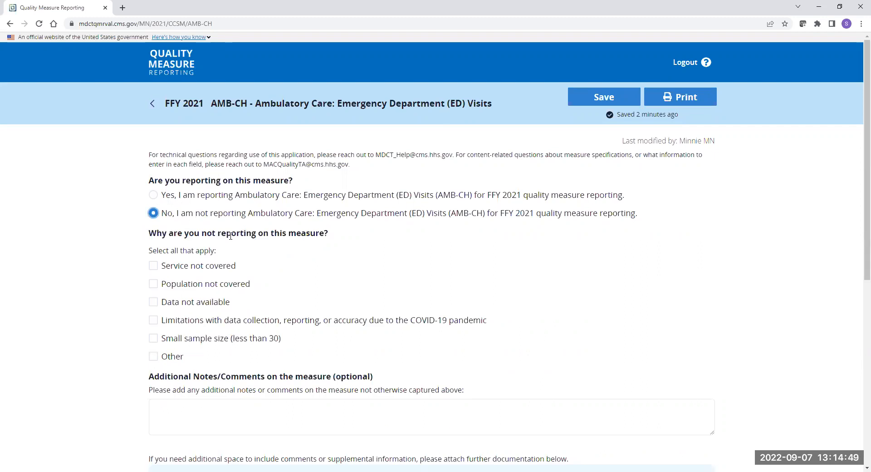
key("Up")
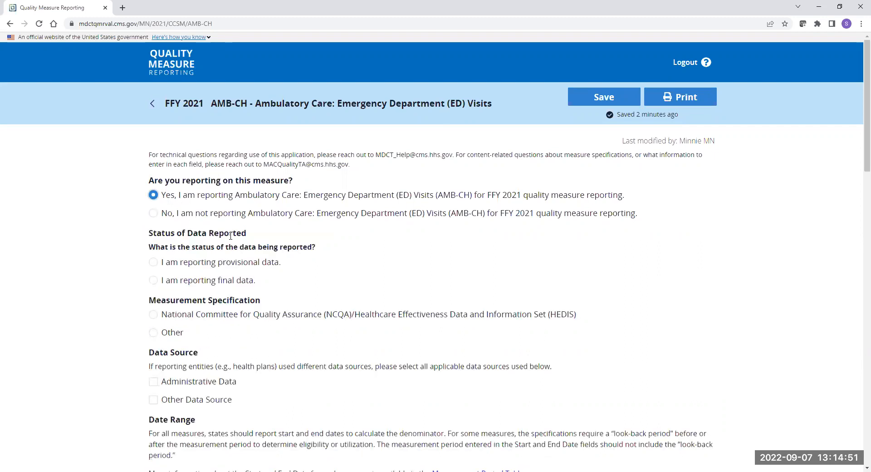
key("Down")
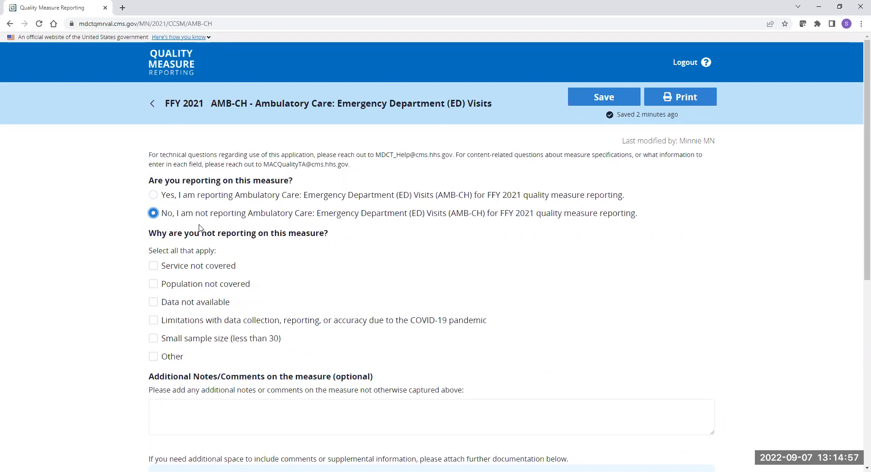
- Answer Yes to reporting on AMB-CH and set the status of the reported data to final
left_click(194, 200)
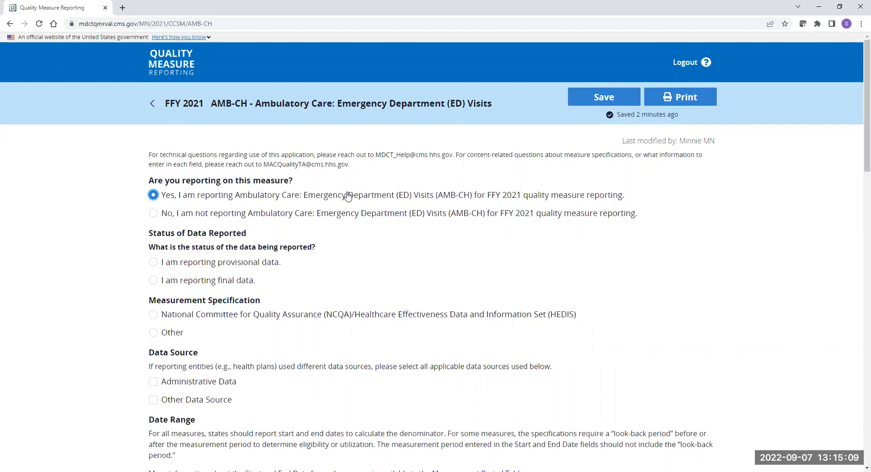
scroll(339, 196, "down", 1)
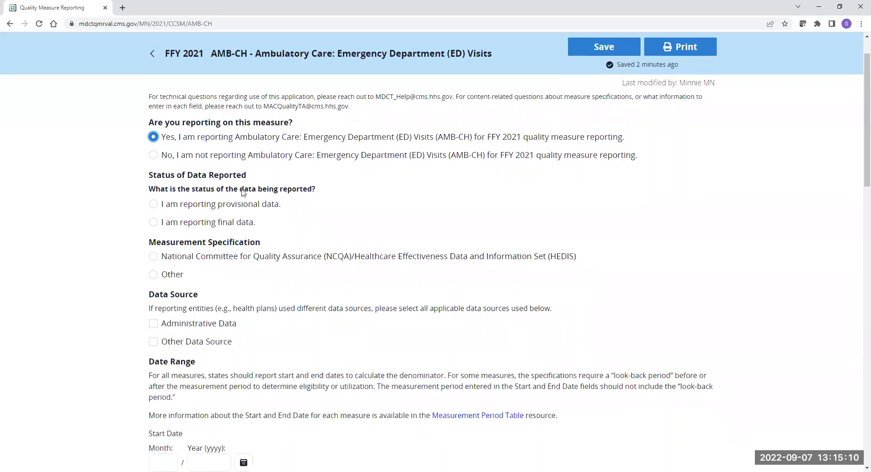
left_click(222, 226)
- Choose the NCQA/HEDIS specification with version HEDIS MY 2020 (FFY 2021 Core Set Reporting) and select Administrative Data as the data source
left_click(267, 262)
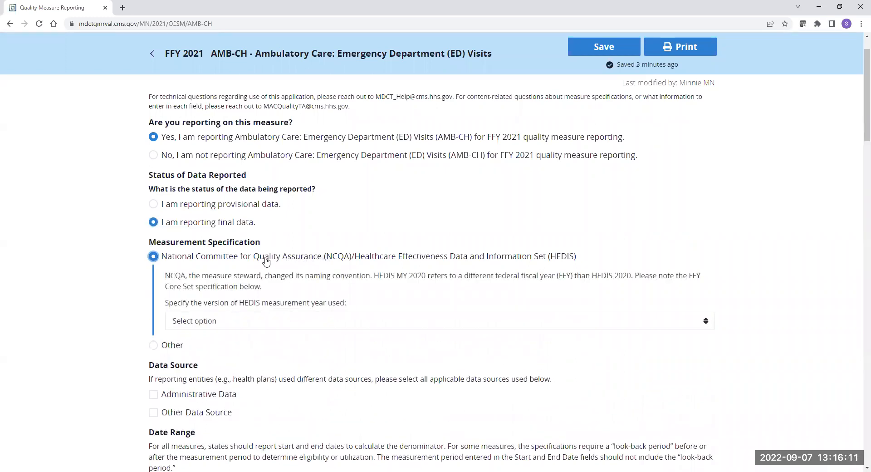
left_click(253, 318)
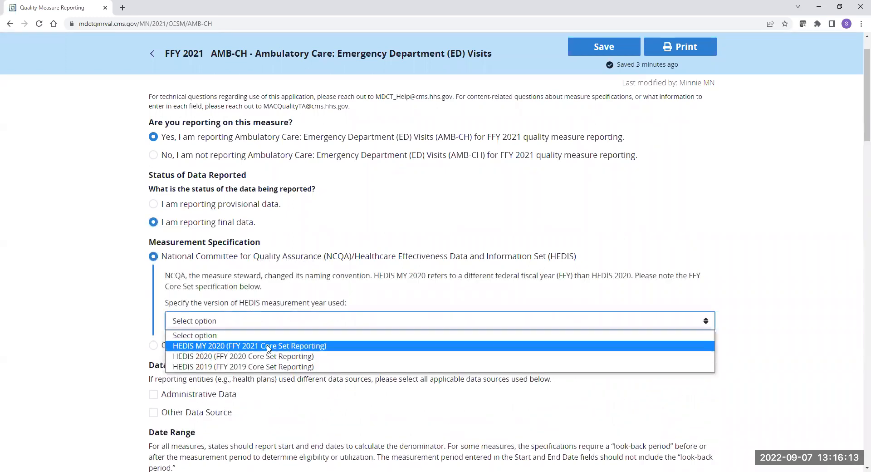
key("Return")
scroll(345, 261, "down", 4)
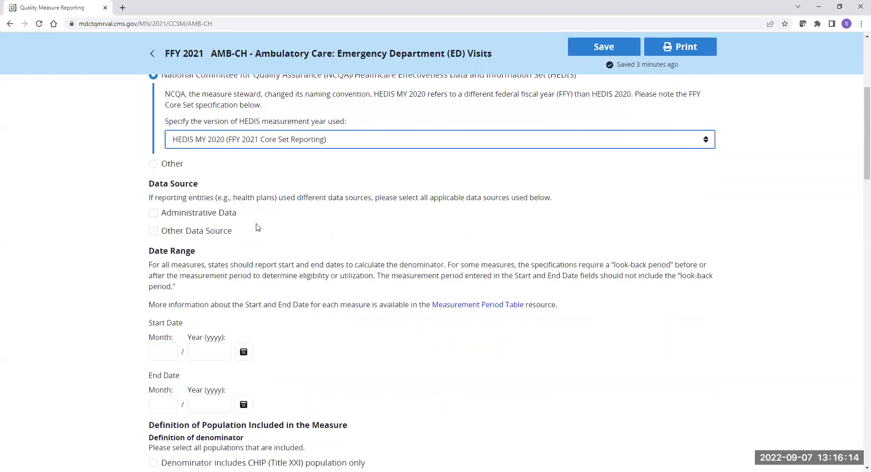
left_click(221, 215)
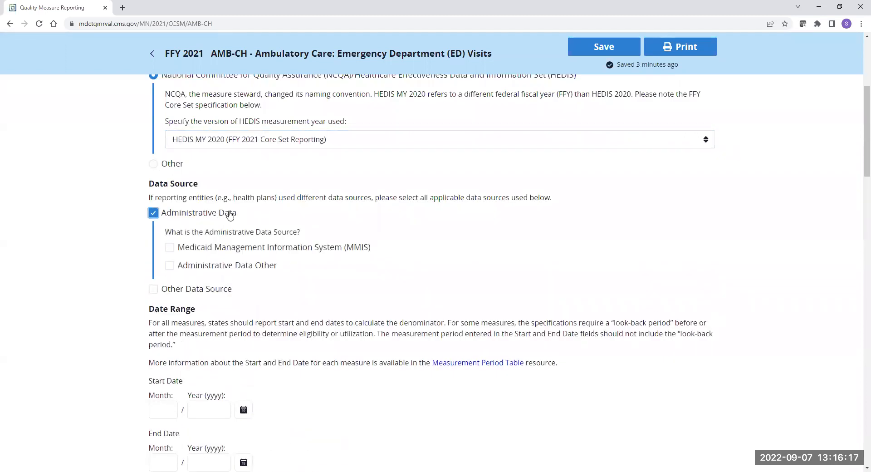
- Set the measurement period's start date to September 2021
scroll(385, 245, "down", 3)
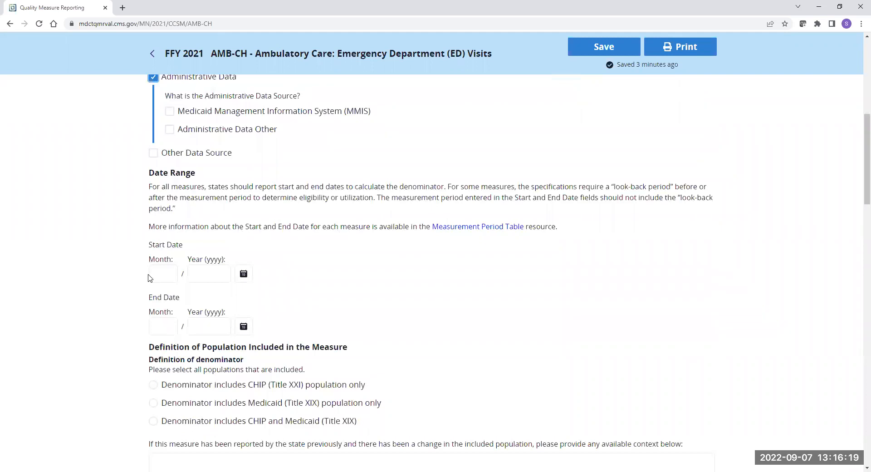
left_click(150, 274)
type("9")
key("Tab")
type("202")
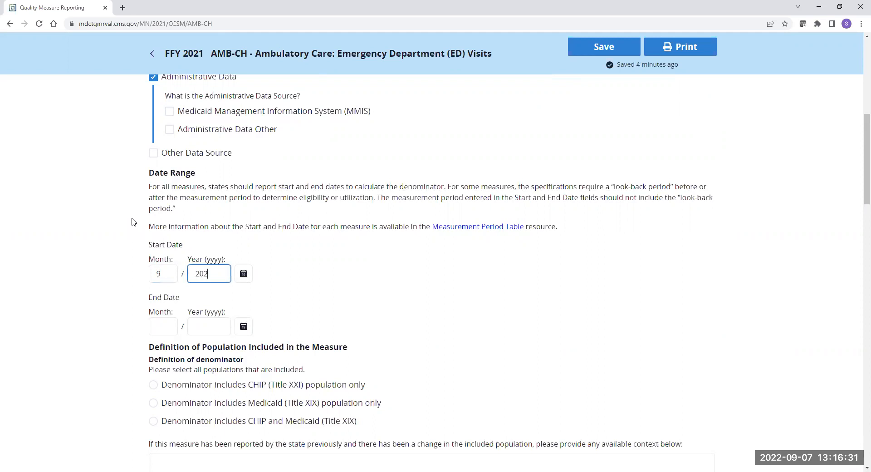
left_click(245, 275)
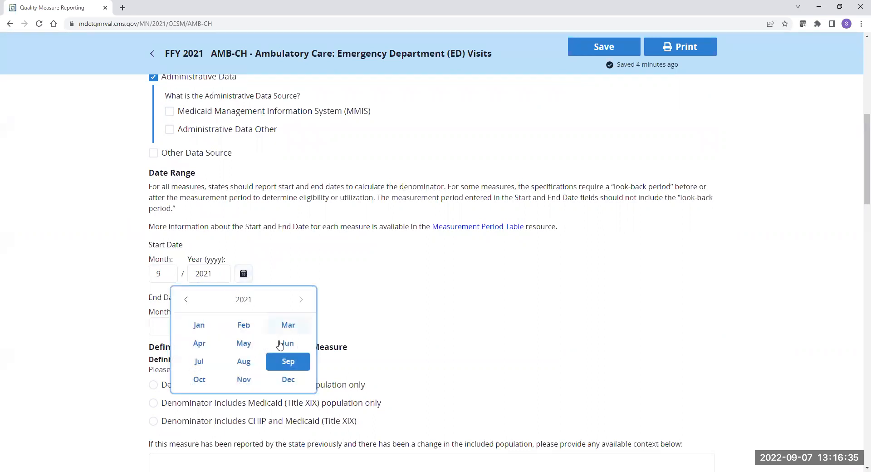
left_click(288, 366)
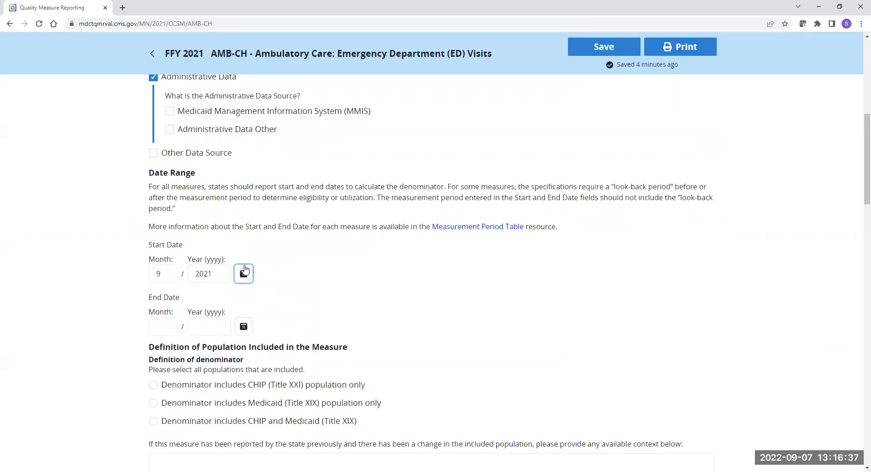
- Set the measurement period's end date to month 10, year 2021, and save the measure
left_click(165, 327)
type("8")
key("Tab")
type("021")
left_click(168, 325)
type("10")
key("Tab")
type("2021")
key("Tab")
left_click(609, 49)
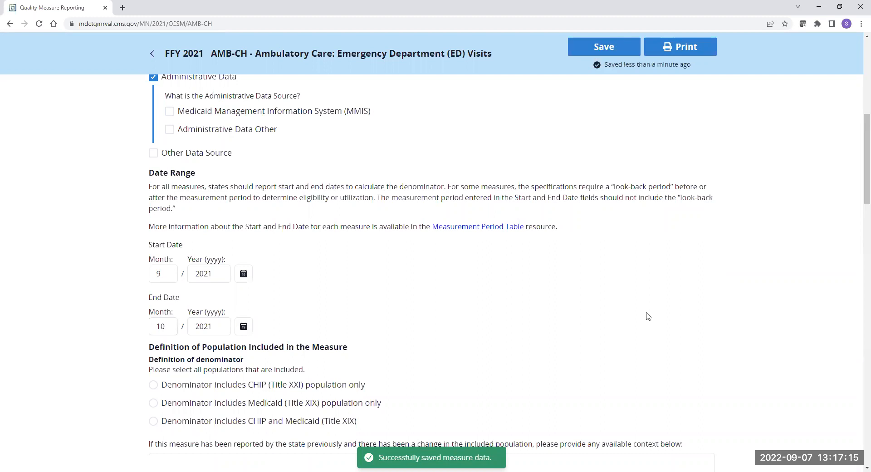
- Define the denominator as CHIP (Title XXI) population only and answer Yes that it represents the total measure-eligible population
scroll(492, 278, "down", 3)
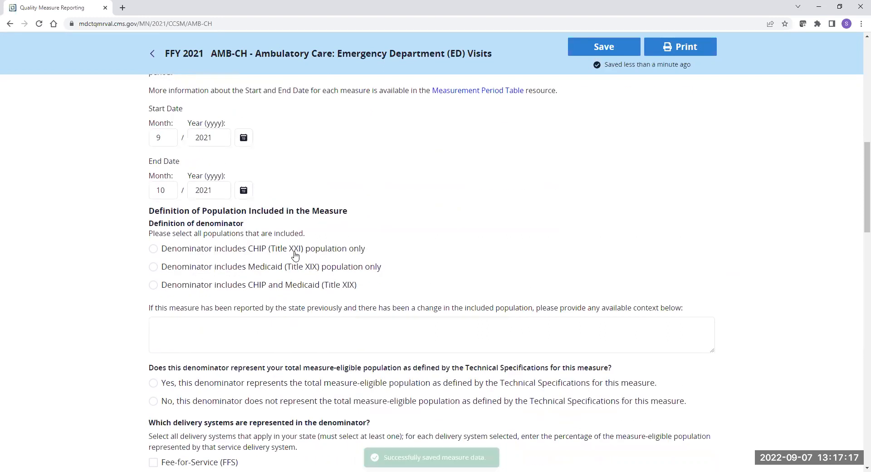
left_click(287, 249)
scroll(288, 250, "down", 3)
left_click(281, 248)
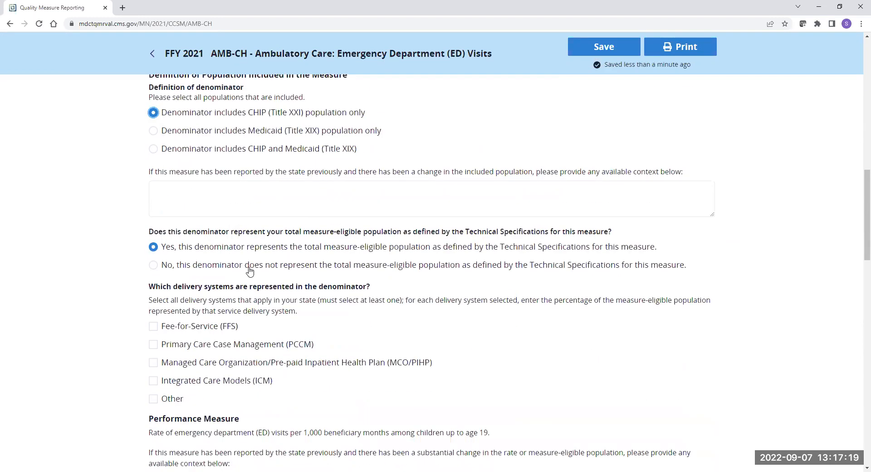
- Select Fee-for-Service (FFS) as the delivery system, with all of its measure-eligible population included
left_click(218, 328)
scroll(326, 211, "down", 4)
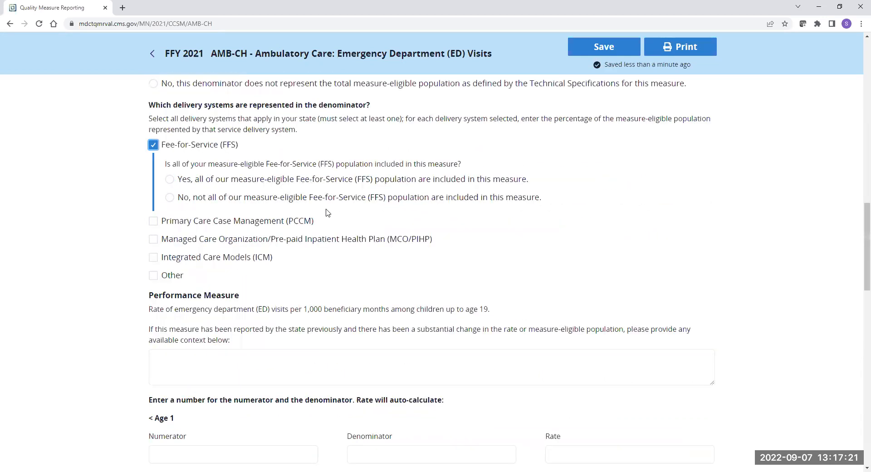
left_click(332, 183)
- Review the form's answered sections and the Performance Measure numerator, denominator and rate fields for each age group
scroll(344, 217, "down", 3)
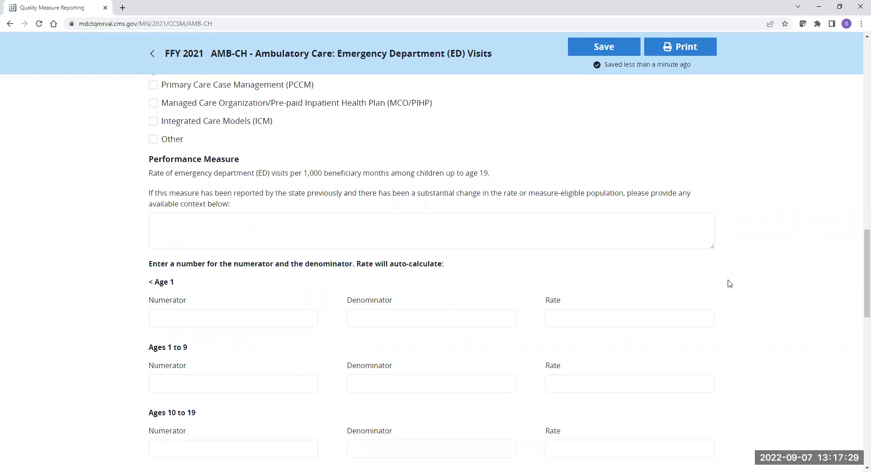
scroll(735, 285, "up", 4)
scroll(745, 290, "up", 4)
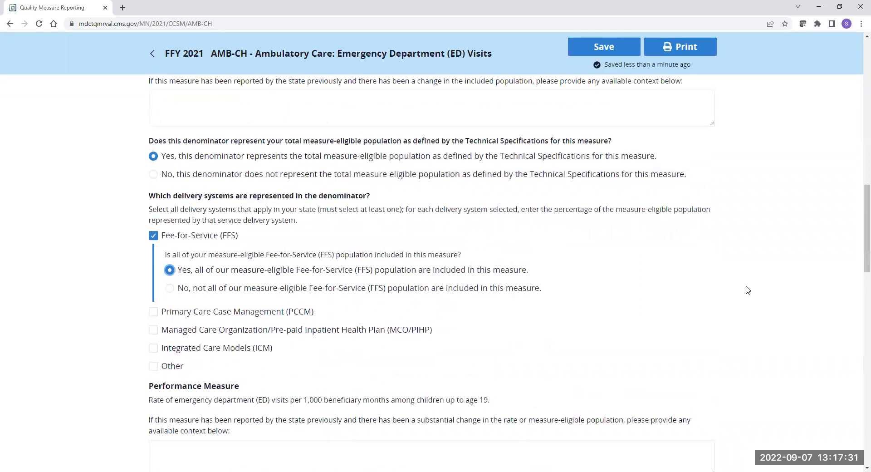
scroll(749, 288, "up", 3)
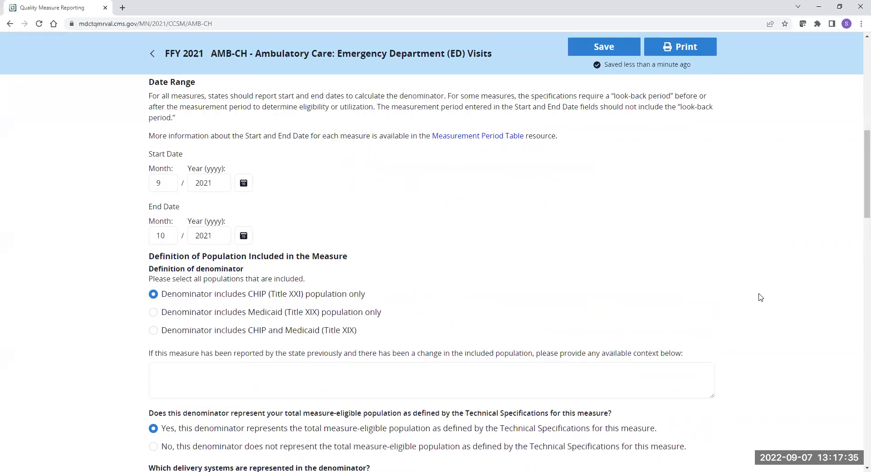
scroll(757, 297, "down", 4)
scroll(777, 306, "down", 4)
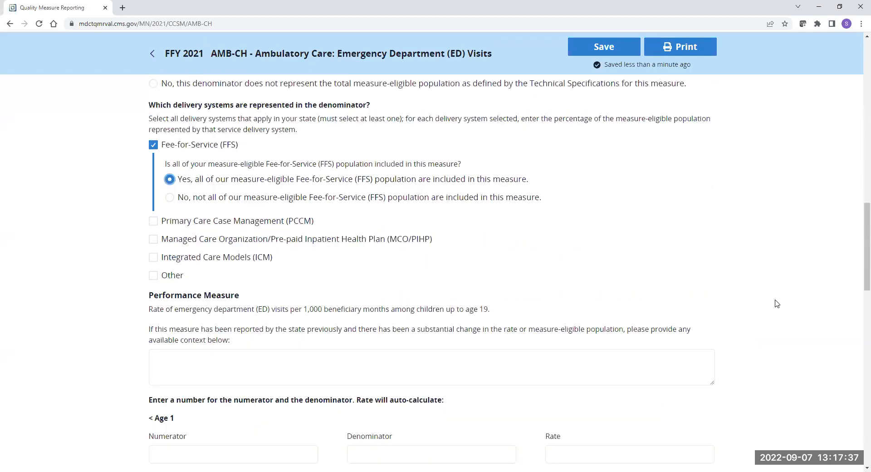
scroll(773, 348, "down", 1)
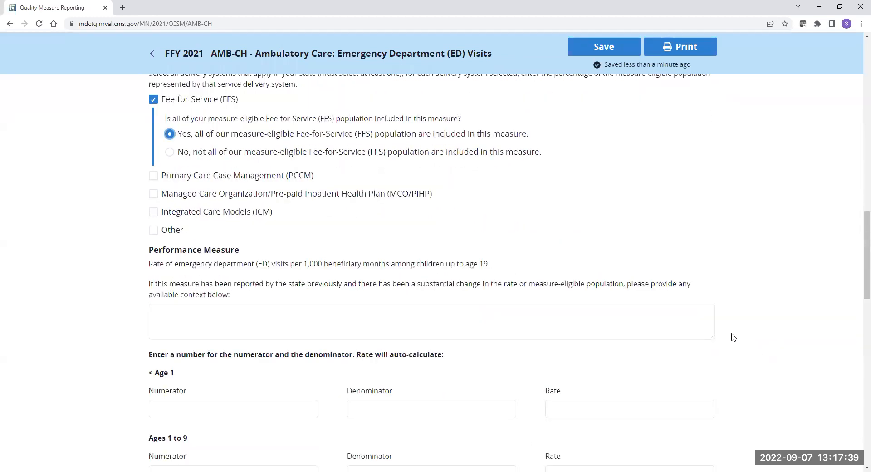
scroll(736, 327, "down", 3)
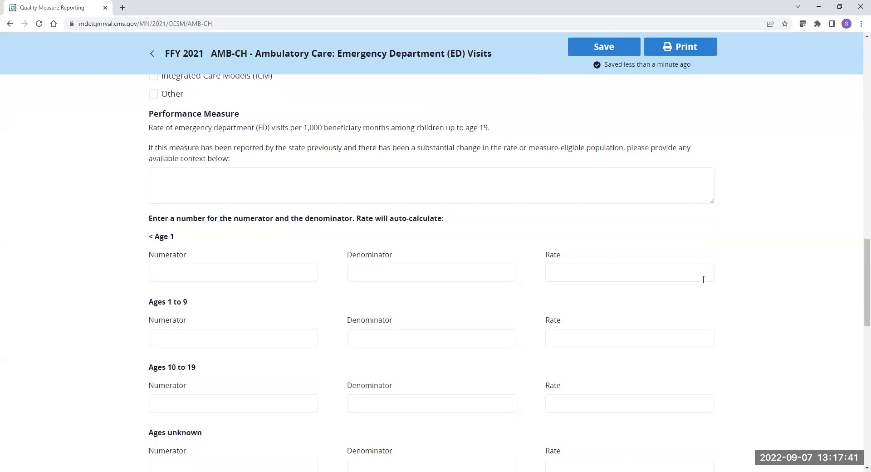
scroll(725, 297, "up", 13)
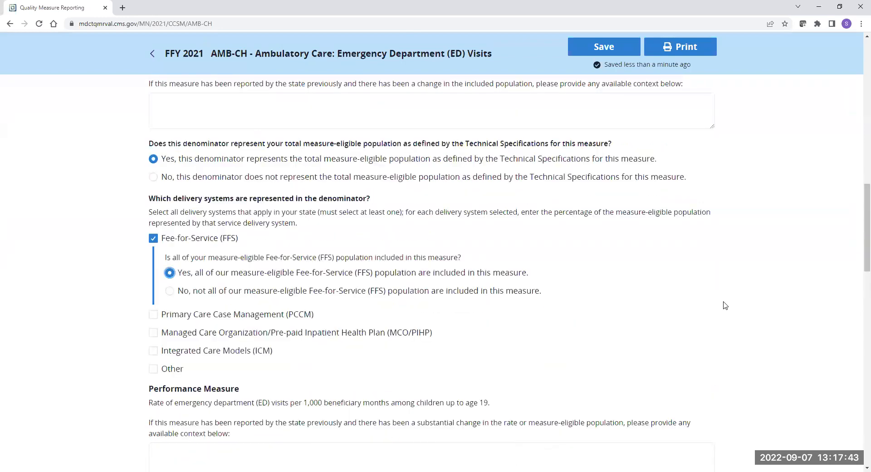
scroll(723, 302, "up", 6)
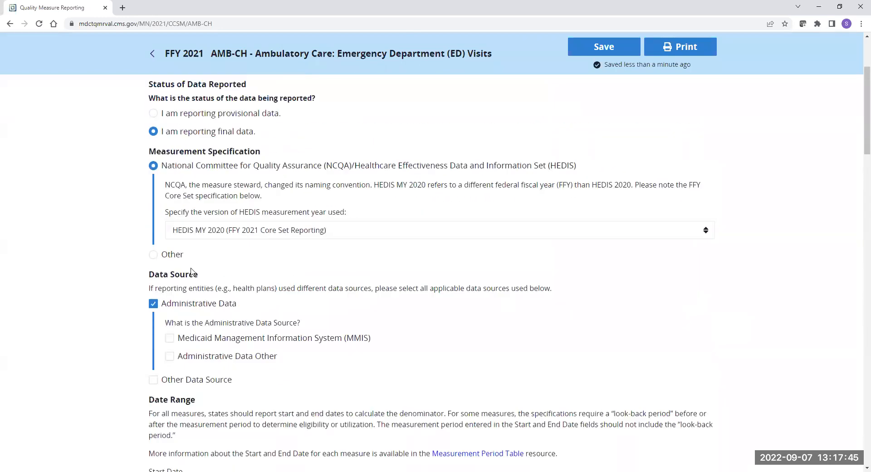
scroll(735, 317, "down", 14)
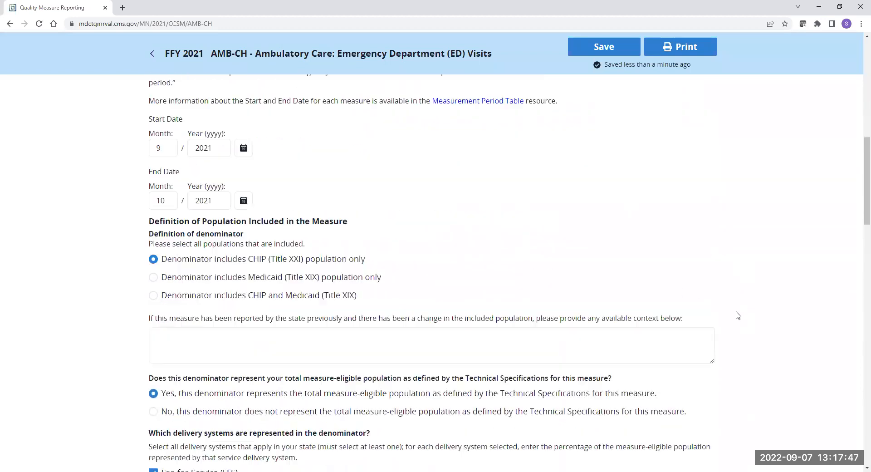
- Enter numerator 5 and denominator 10 for the < Age 1 group and try to edit its rate
scroll(723, 316, "down", 6)
left_click(224, 269)
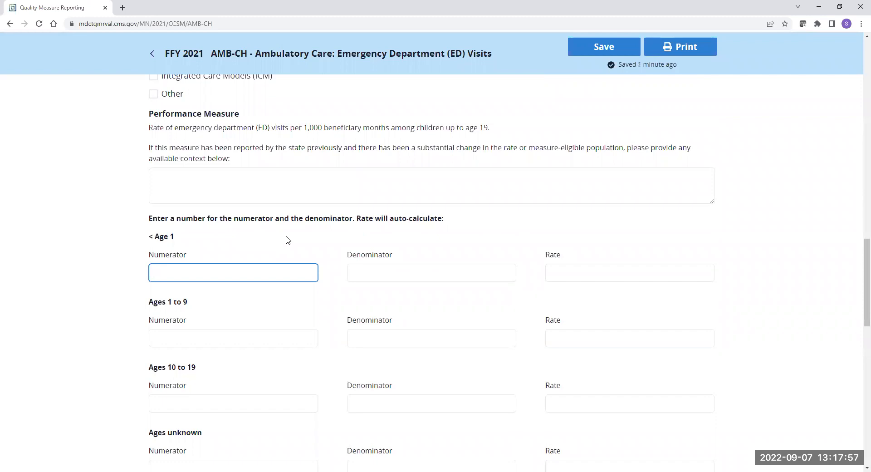
key("Tab")
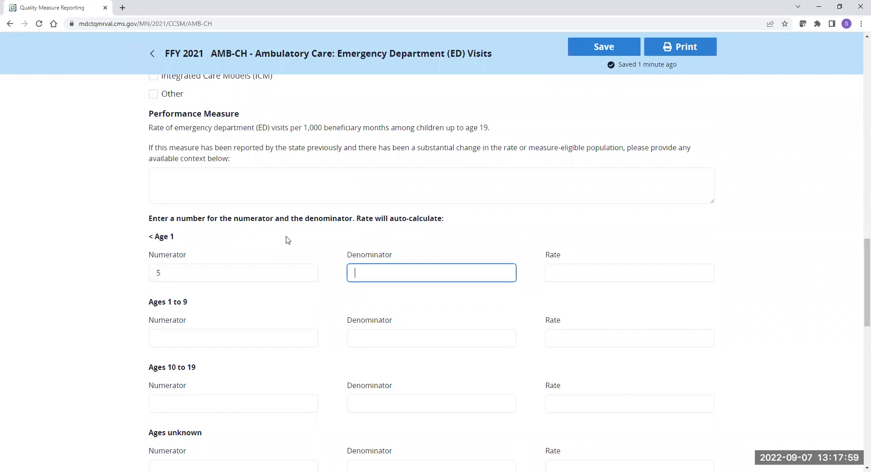
type("10")
key("Tab")
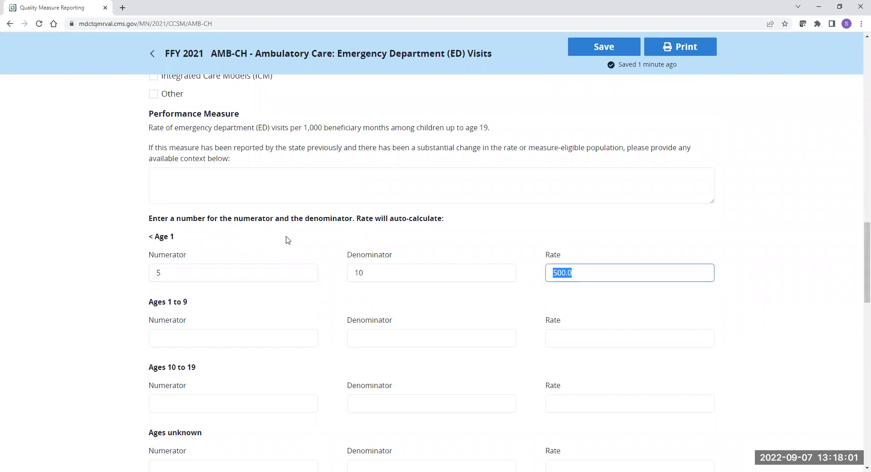
left_click_drag(574, 274, 559, 273)
left_click(580, 273)
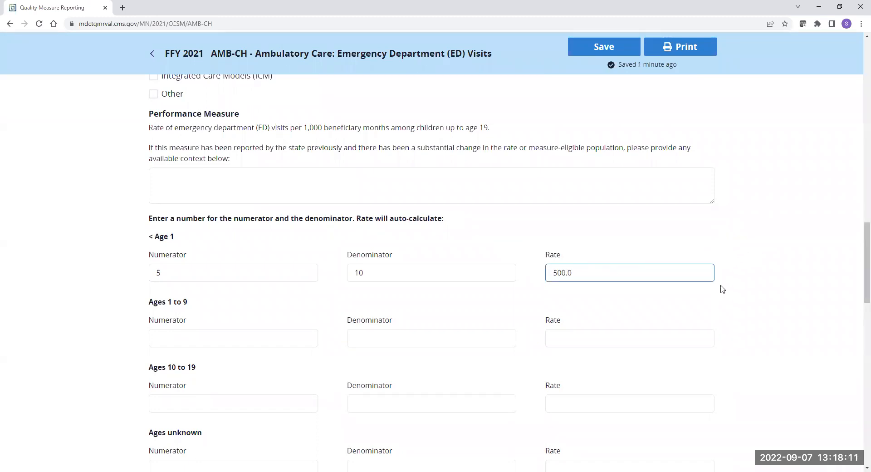
- Select Other Data Source in addition to Administrative Data as a data source for the measure
scroll(705, 265, "up", 5)
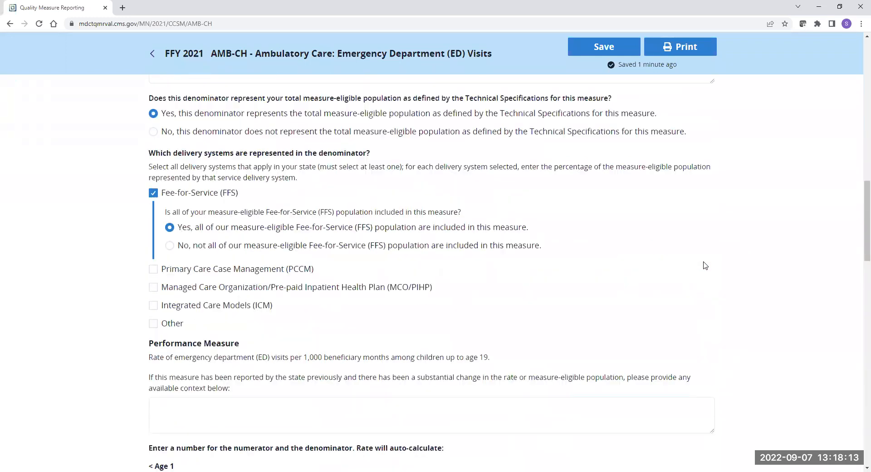
scroll(705, 266, "up", 15)
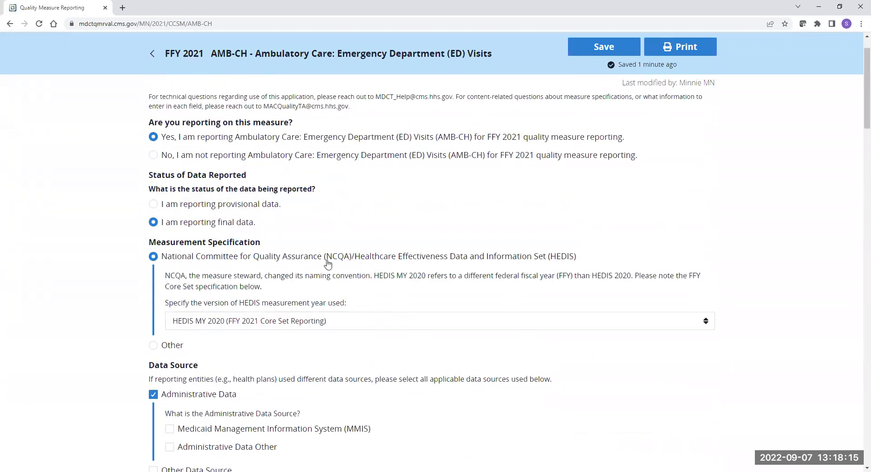
scroll(328, 264, "down", 2)
left_click(190, 381)
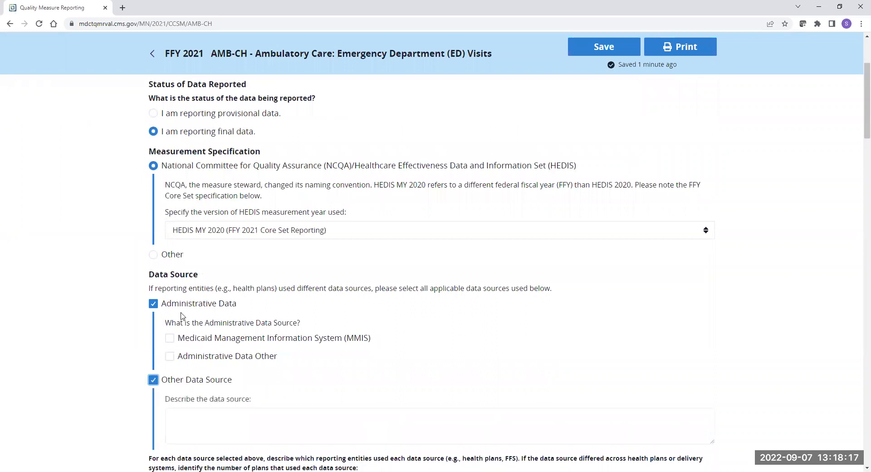
- Set the < Age 1 group's rate to 200 in the Performance Measure section
scroll(638, 325, "down", 10)
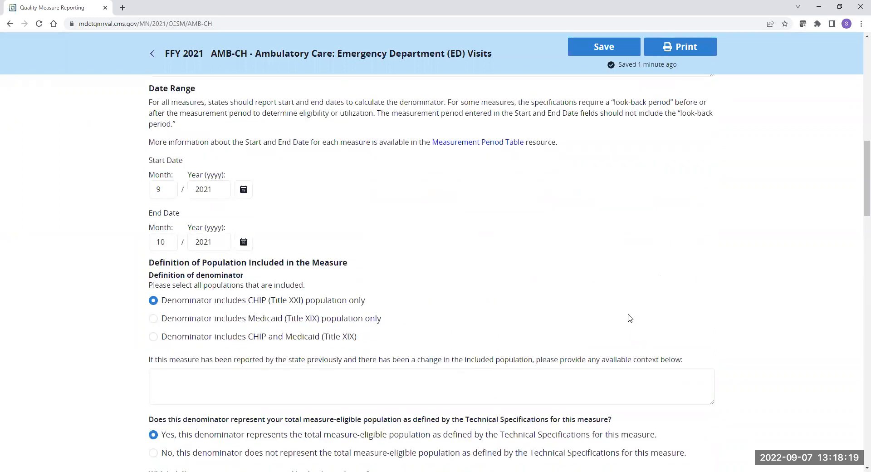
scroll(630, 318, "down", 12)
left_click(584, 298)
left_click_drag(584, 298, 552, 297)
type("200")
key("Tab")
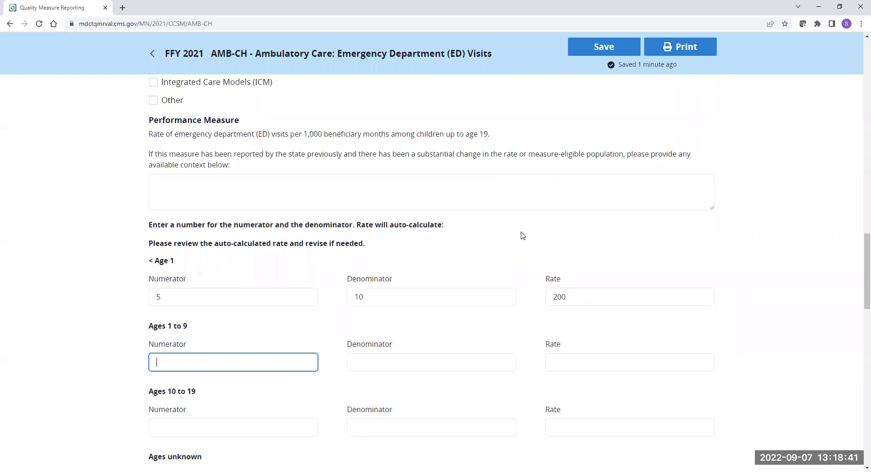
- Enlarge the Additional Notes/Comments text box vertically to make more room for text
scroll(494, 195, "down", 8)
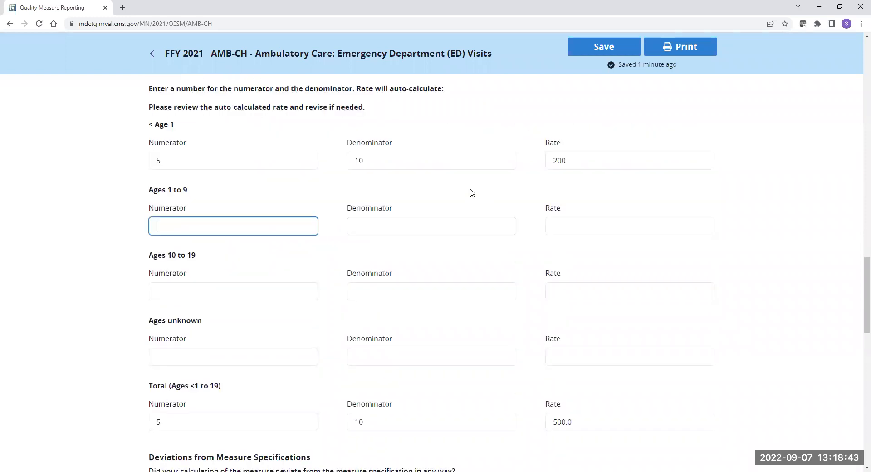
scroll(563, 211, "down", 8)
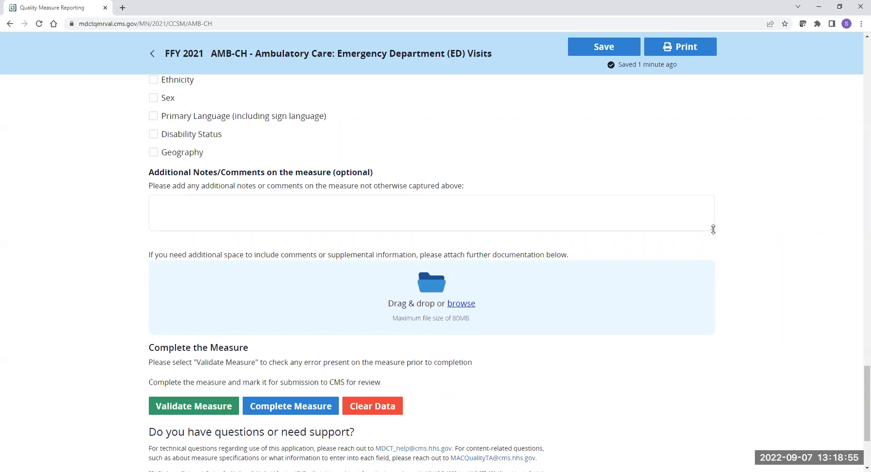
left_click_drag(714, 229, 714, 345)
left_click_drag(714, 279, 714, 228)
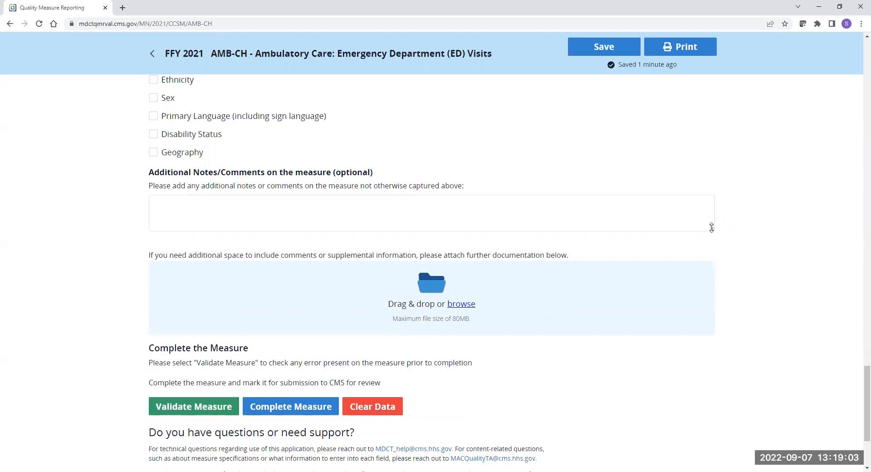
left_click_drag(713, 232, 714, 260)
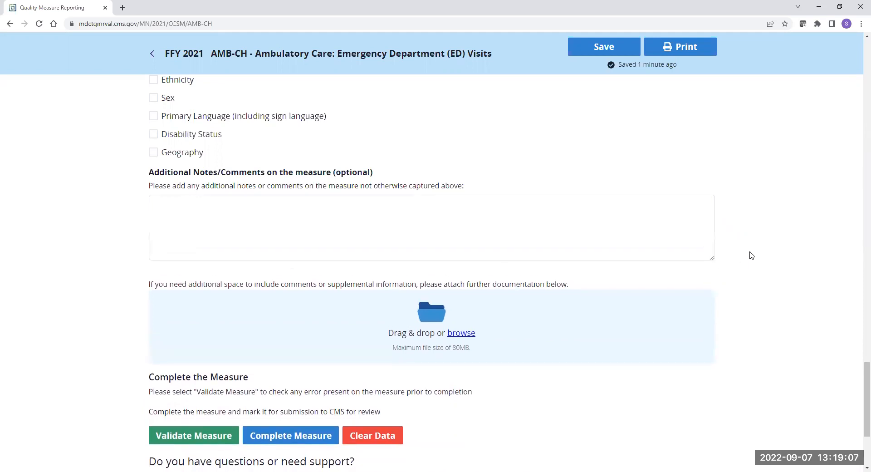
- Validate the AMB-CH measure to check it for errors prior to completion
scroll(785, 273, "down", 1)
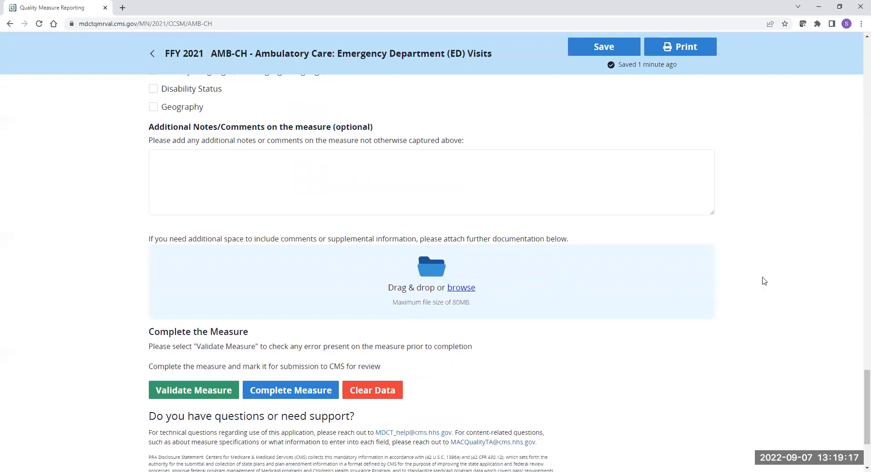
scroll(763, 279, "down", 1)
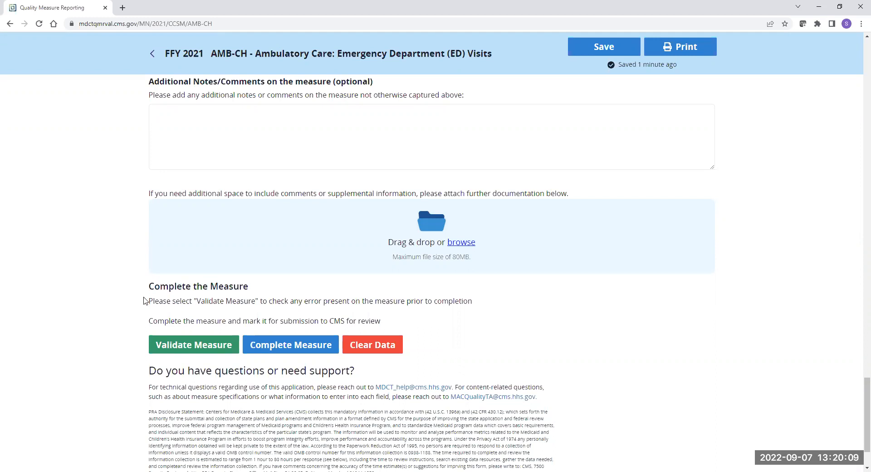
left_click(207, 347)
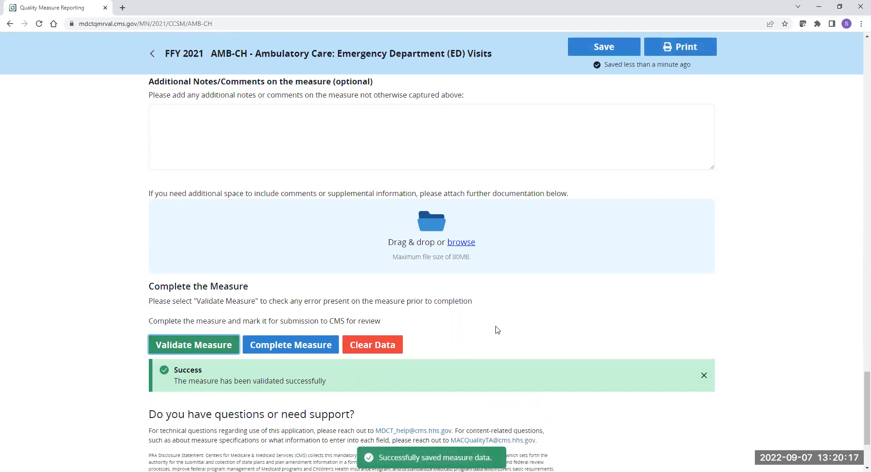
- Clear the month and year of the measurement period's end date in the Date Range section
scroll(504, 327, "up", 6)
scroll(505, 327, "up", 12)
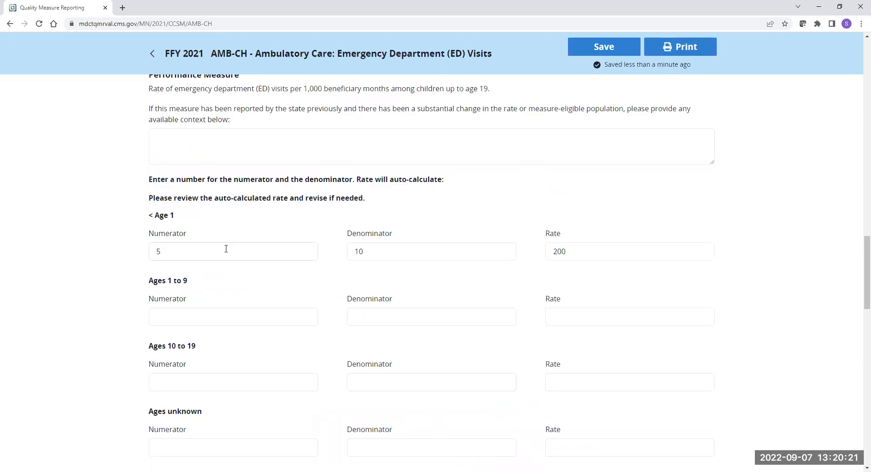
scroll(226, 248, "up", 12)
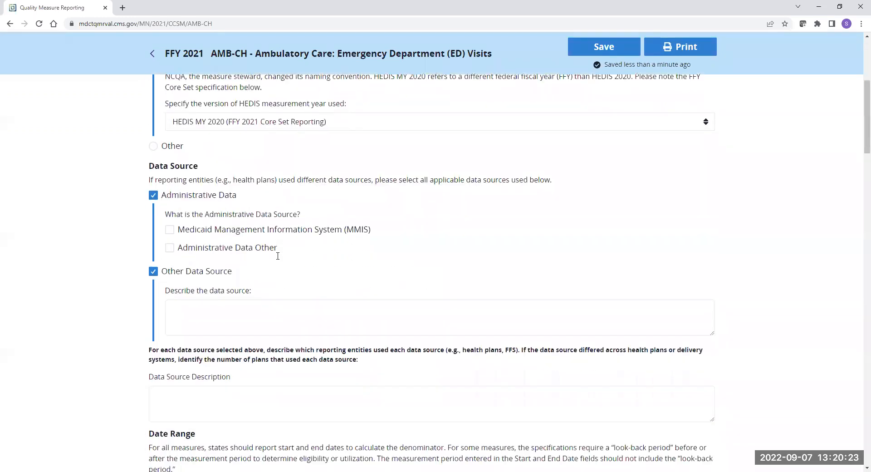
scroll(278, 256, "down", 7)
left_click_drag(170, 288, 137, 285)
key("BackSpace")
double_click(220, 286)
key("BackSpace")
- Validate the measure with its end date left blank
scroll(113, 269, "down", 12)
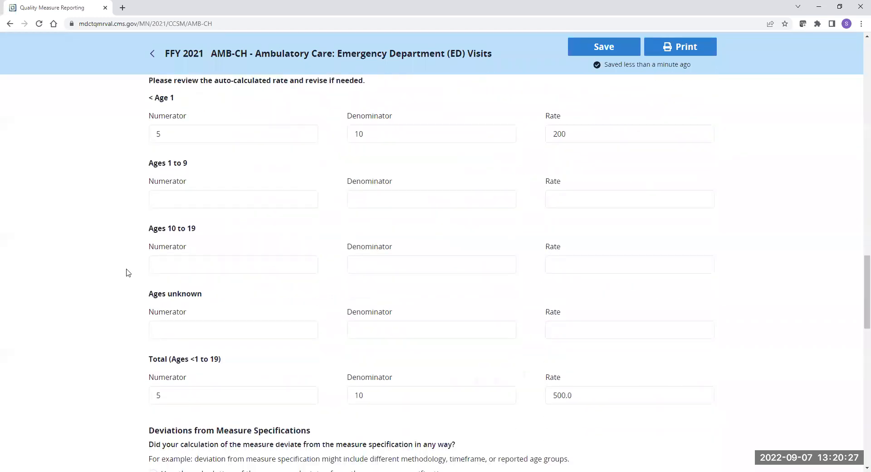
scroll(126, 272, "down", 15)
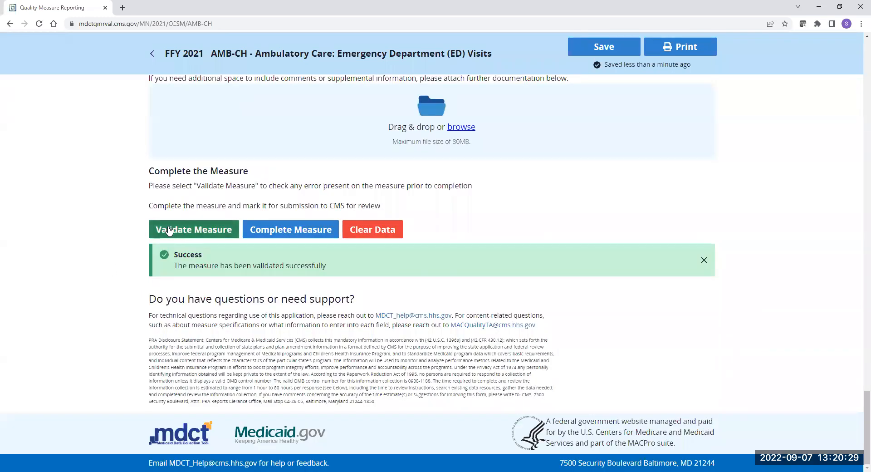
left_click(169, 231)
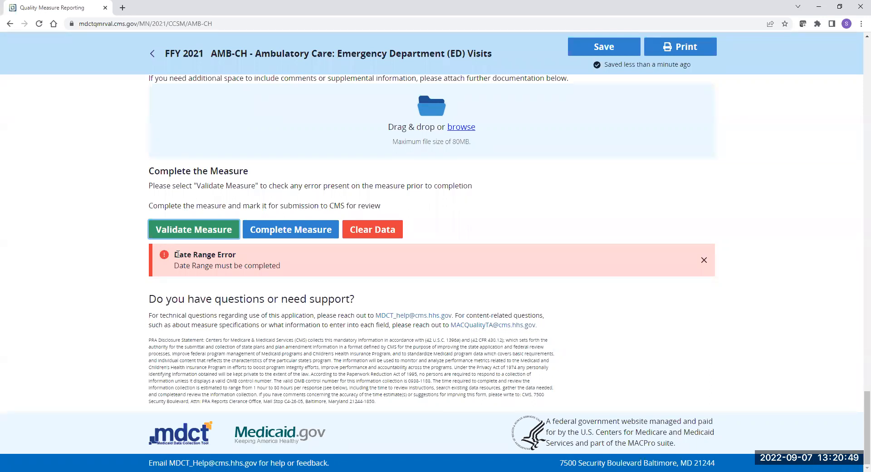
- Set the measurement period's end date to month 10, year 2021
scroll(127, 233, "up", 20)
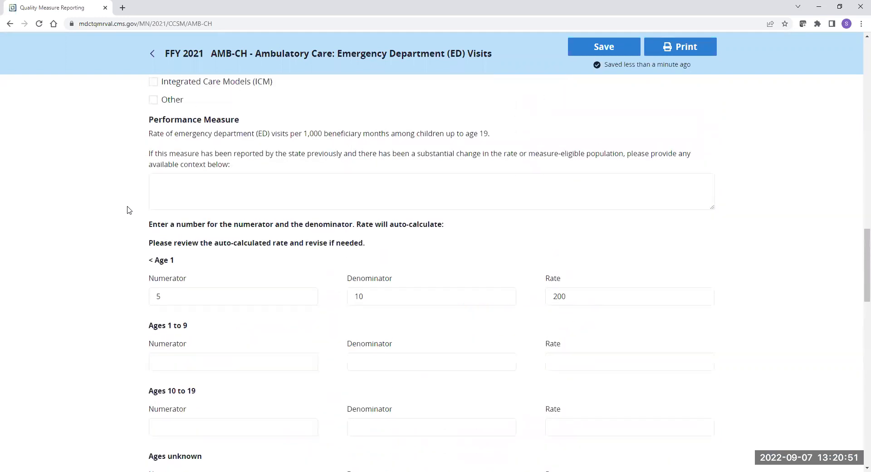
scroll(131, 213, "up", 6)
left_click(176, 261)
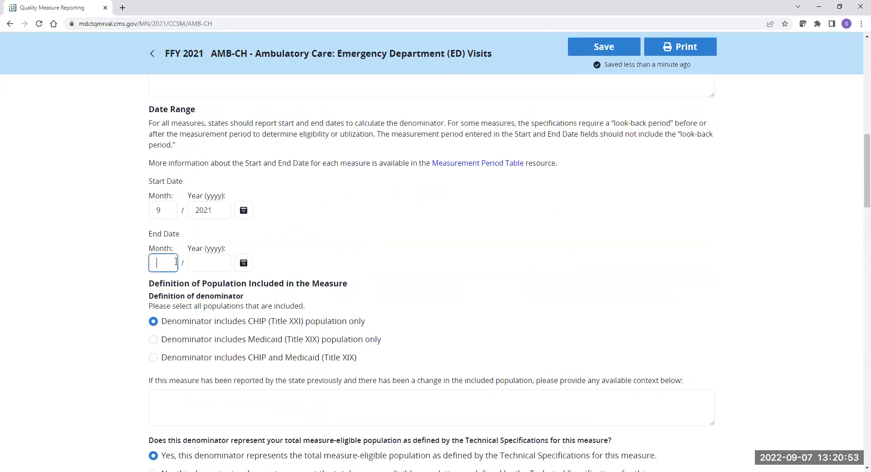
type("10")
type("2021")
left_click(145, 271)
- Validate the measure again with the date range filled in
scroll(145, 277, "down", 15)
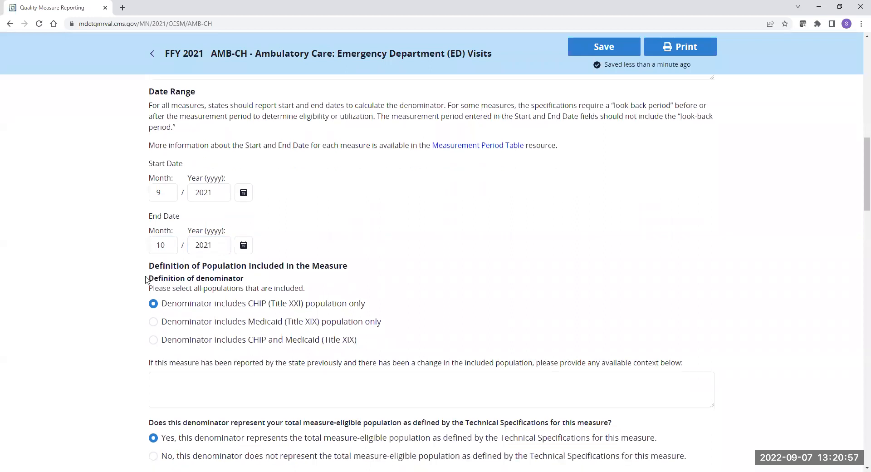
scroll(145, 277, "down", 10)
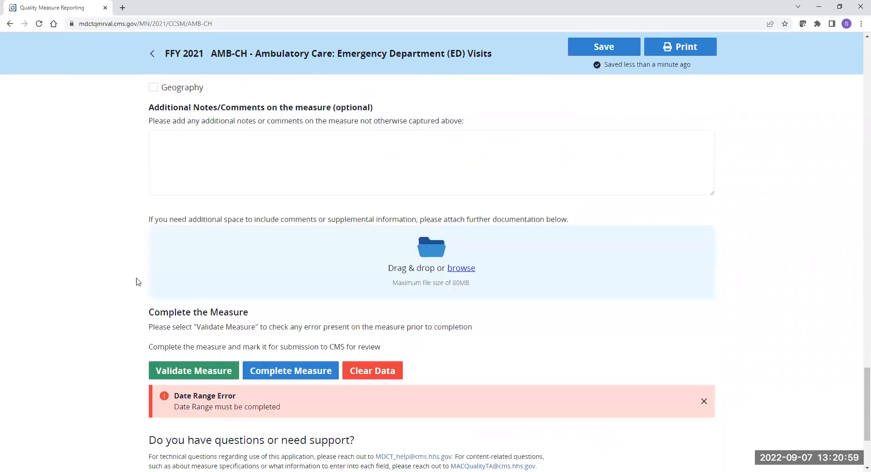
left_click(173, 279)
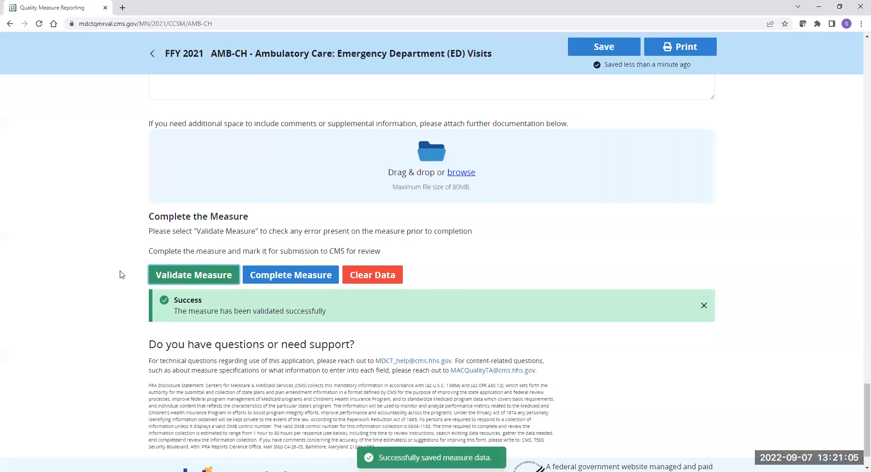
- Review the deviations, combined rates, optional stratification and additional notes sections, ending at the measure completion options
scroll(121, 274, "up", 5)
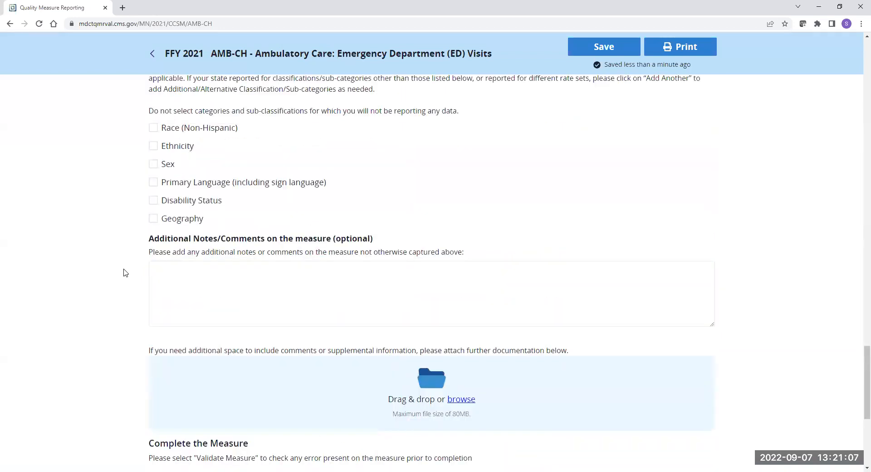
scroll(123, 272, "up", 2)
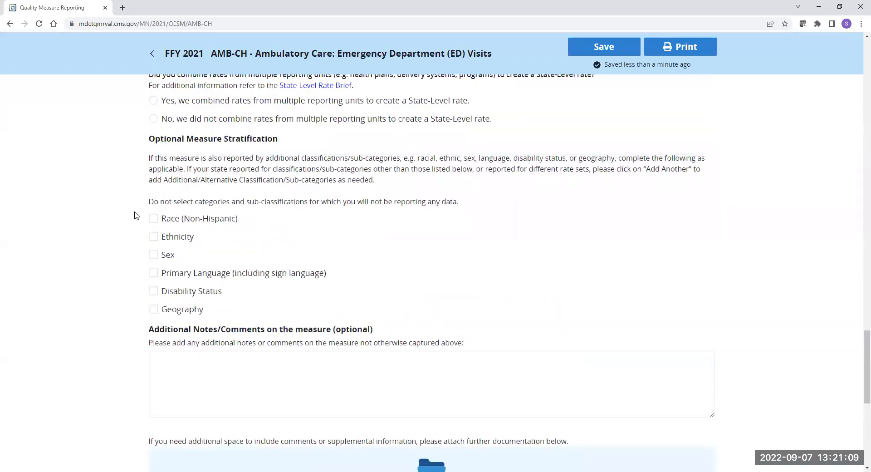
scroll(135, 214, "up", 4)
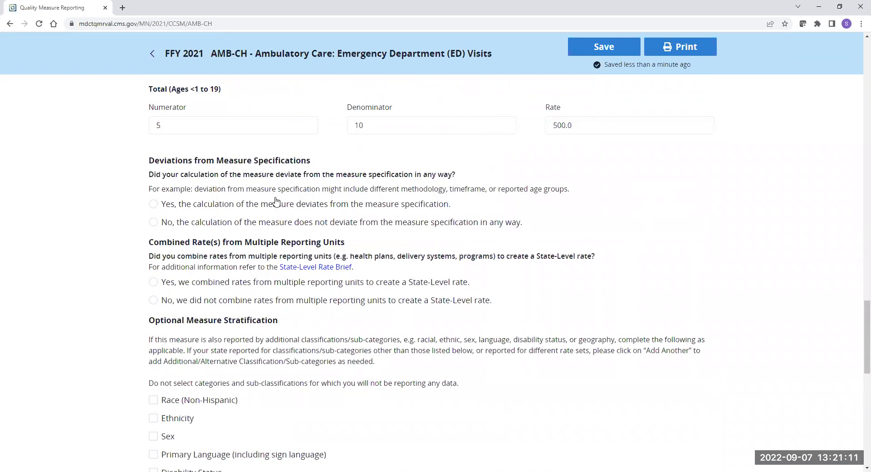
scroll(136, 233, "down", 6)
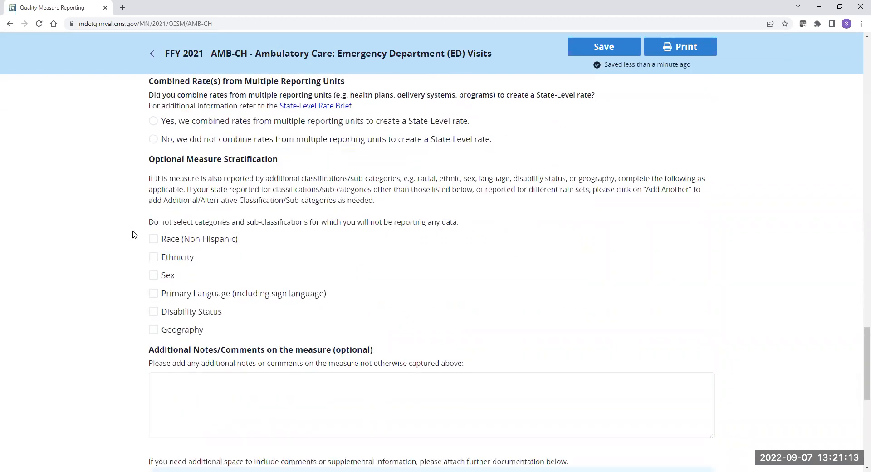
scroll(135, 232, "down", 5)
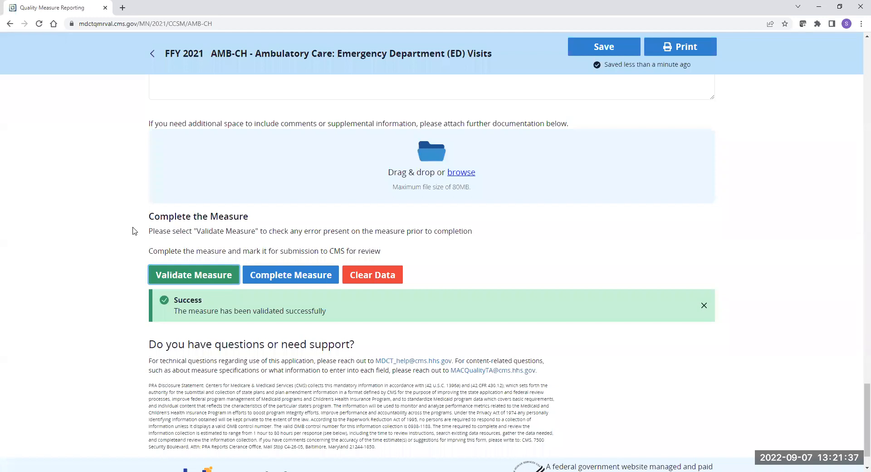
scroll(101, 231, "up", 7)
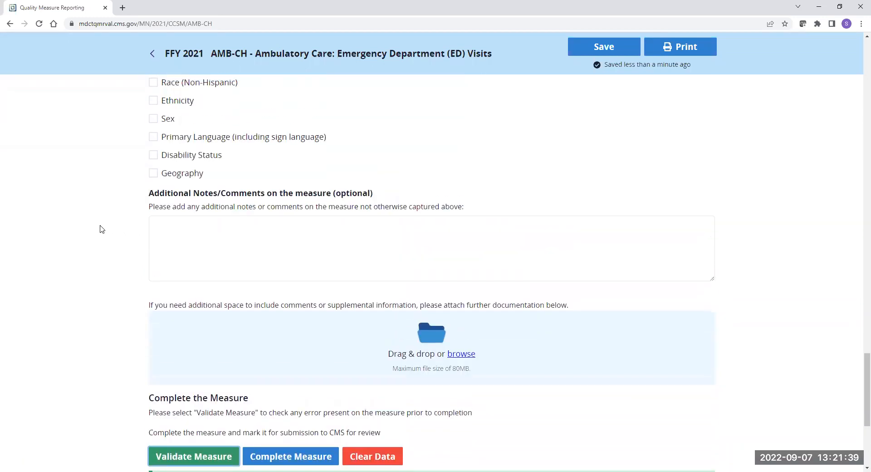
scroll(101, 231, "down", 6)
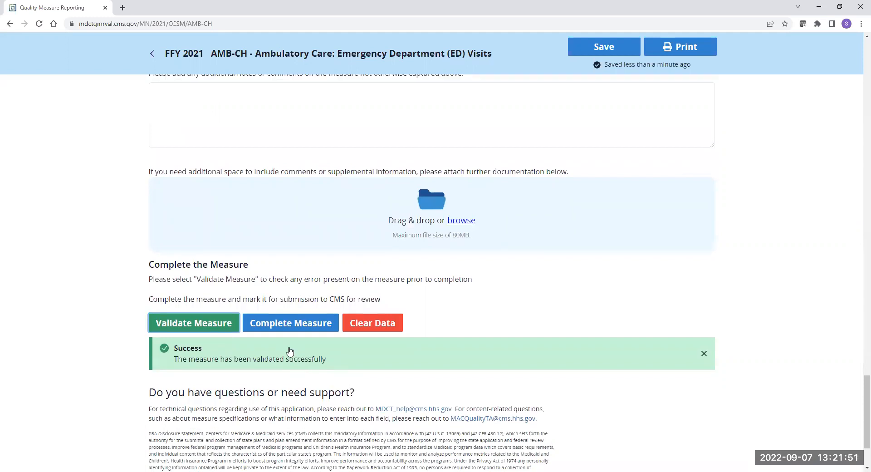
- Clear the month and year of the measurement period's end date
scroll(287, 321, "up", 15)
scroll(287, 321, "up", 20)
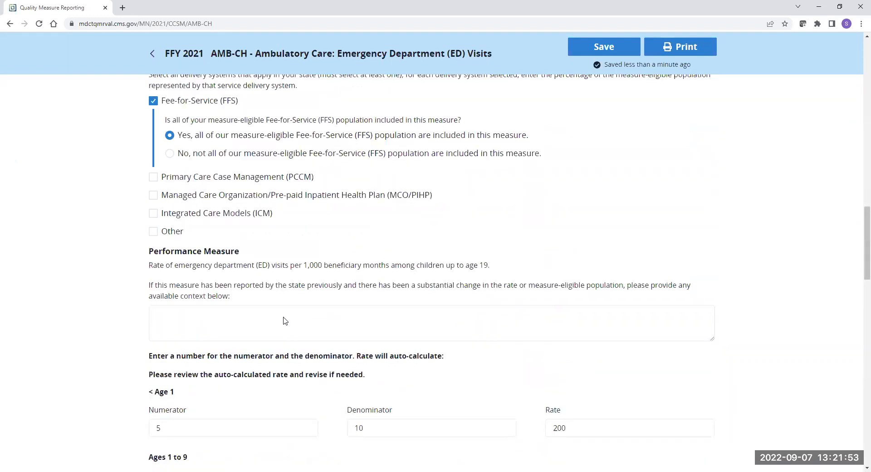
scroll(233, 328, "down", 4)
double_click(149, 354)
key("BackSpace")
key("Tab")
left_click(99, 346)
- Complete the AMB-CH measure with the end date blank, choosing to proceed despite validation errors
scroll(109, 341, "down", 18)
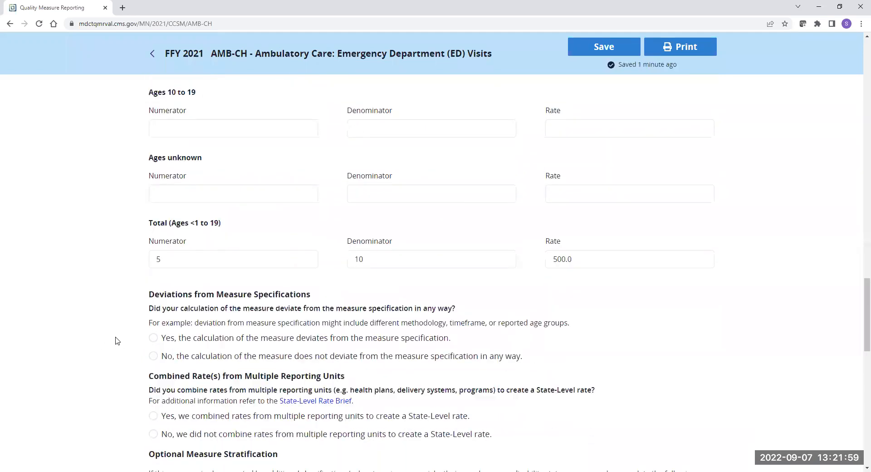
scroll(117, 340, "down", 10)
scroll(114, 342, "down", 5)
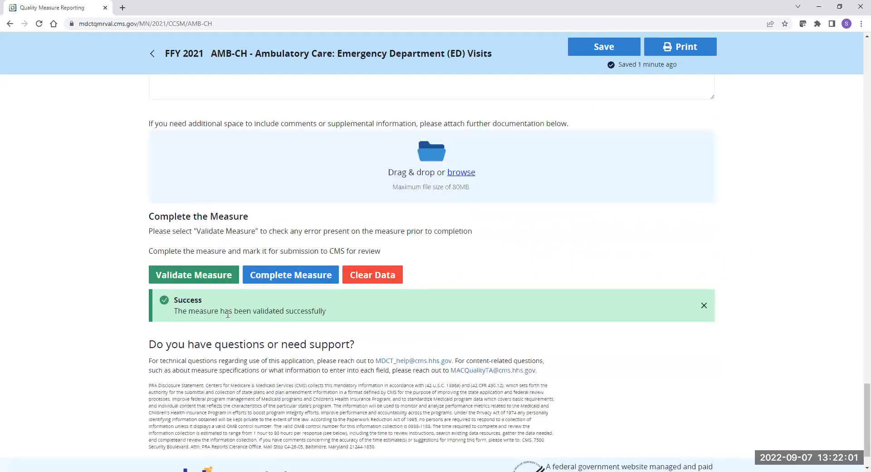
left_click(299, 281)
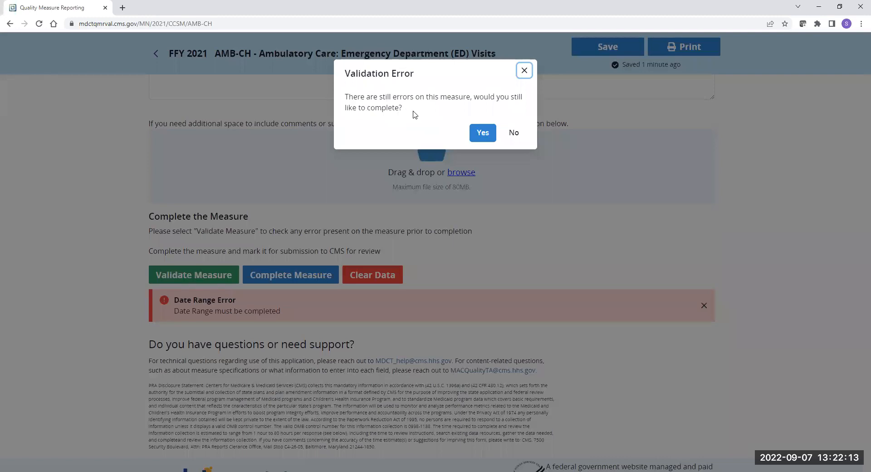
left_click(475, 141)
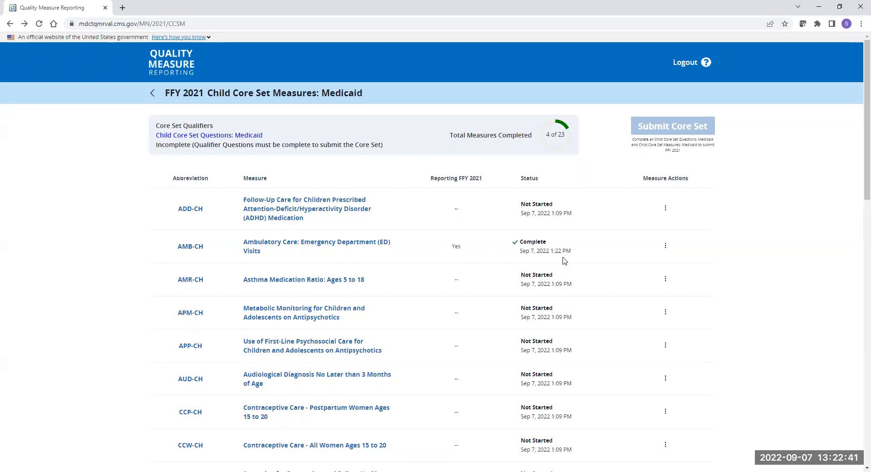
- Reopen the AMB-CH measure from the Child Core Set list and deselect Other Data Source and Administrative Data
left_click(374, 242)
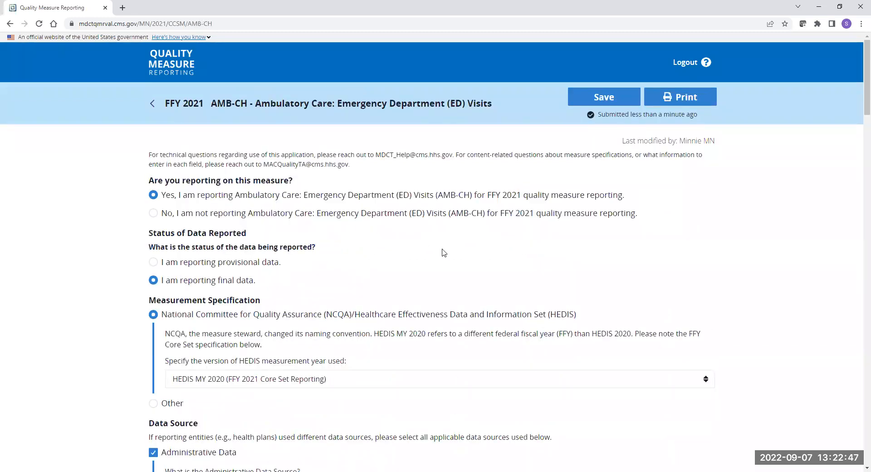
scroll(437, 262, "down", 6)
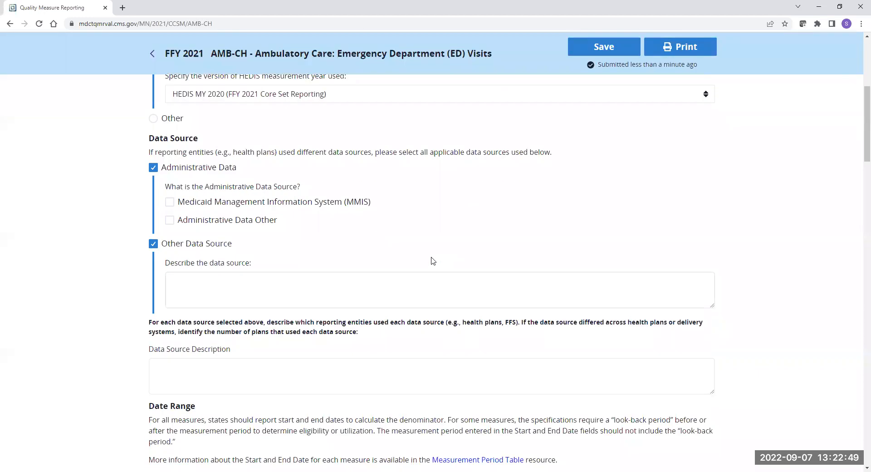
left_click(209, 244)
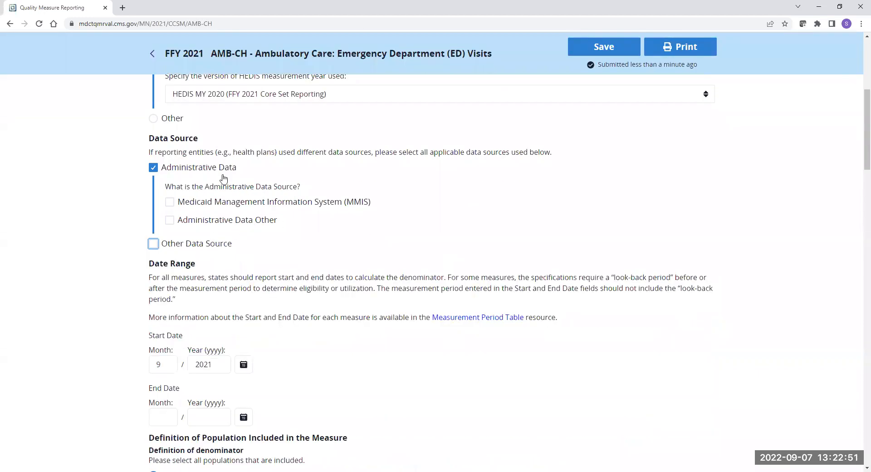
left_click(208, 169)
scroll(195, 191, "down", 5)
left_click(192, 207)
left_click(189, 190)
- Complete AMB-CH again with no data source selected, choosing to proceed despite validation errors
scroll(131, 188, "down", 4)
scroll(135, 189, "down", 5)
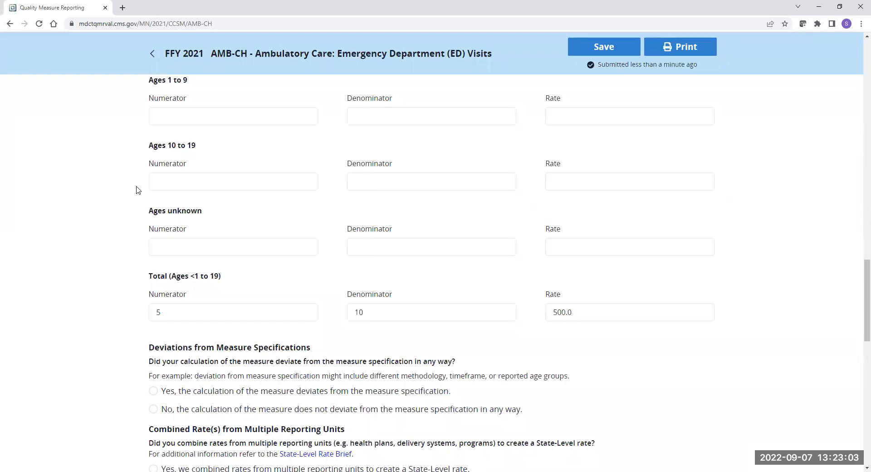
scroll(130, 214, "down", 10)
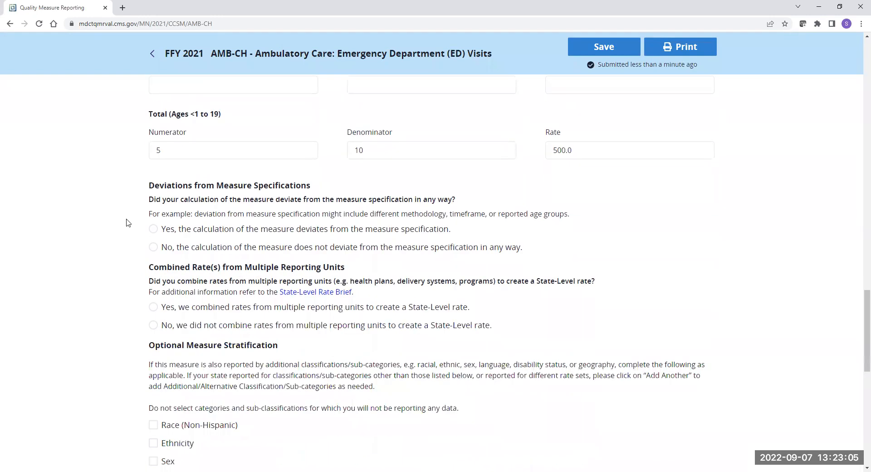
scroll(122, 206, "down", 5)
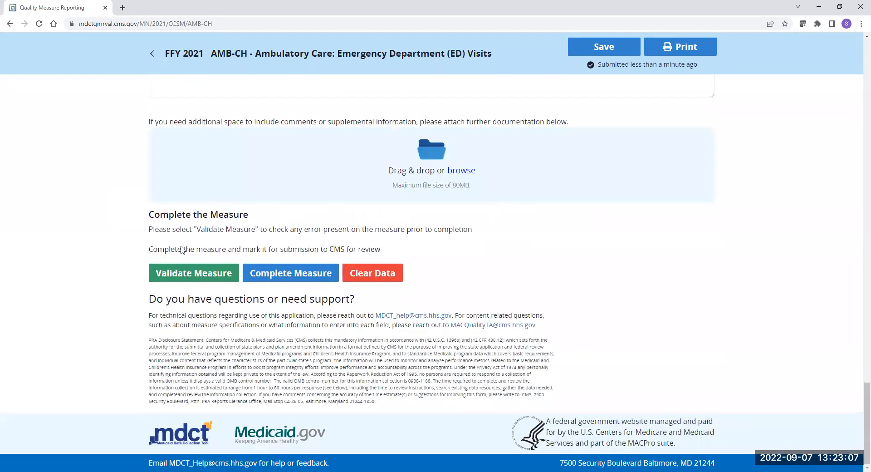
left_click(313, 274)
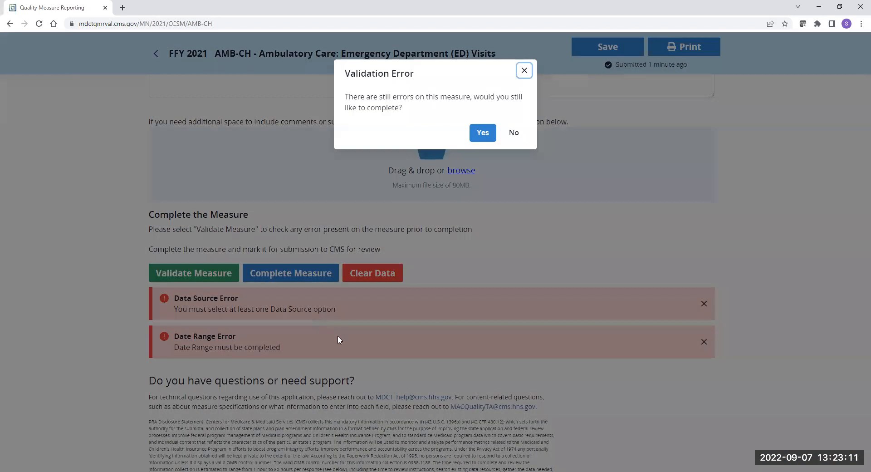
left_click(483, 133)
left_click(483, 133)
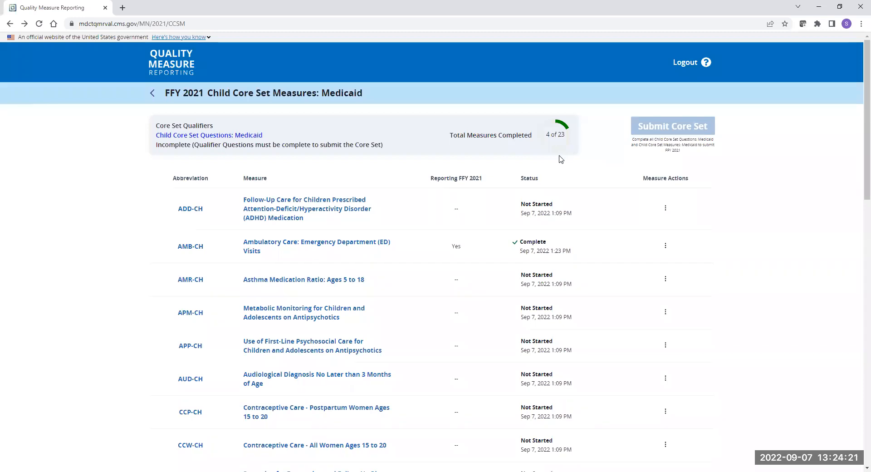
- Open the FFY 2021 Adult Core Set Measures and review the status of its measures
left_click(151, 94)
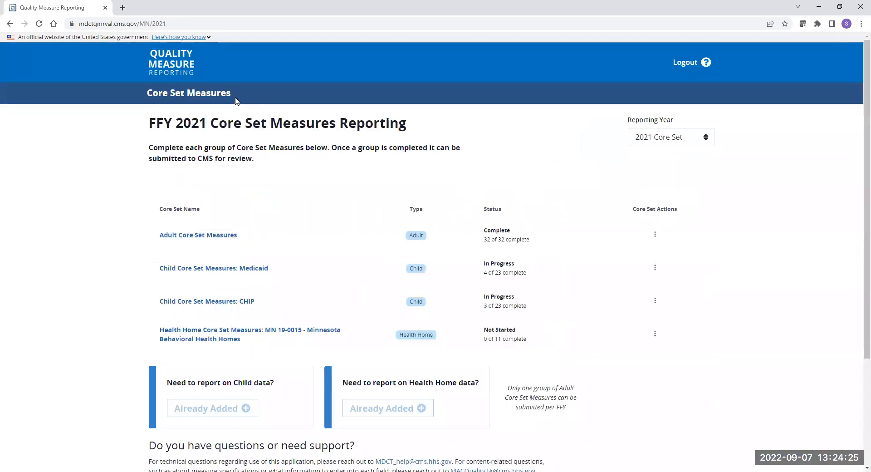
left_click(201, 236)
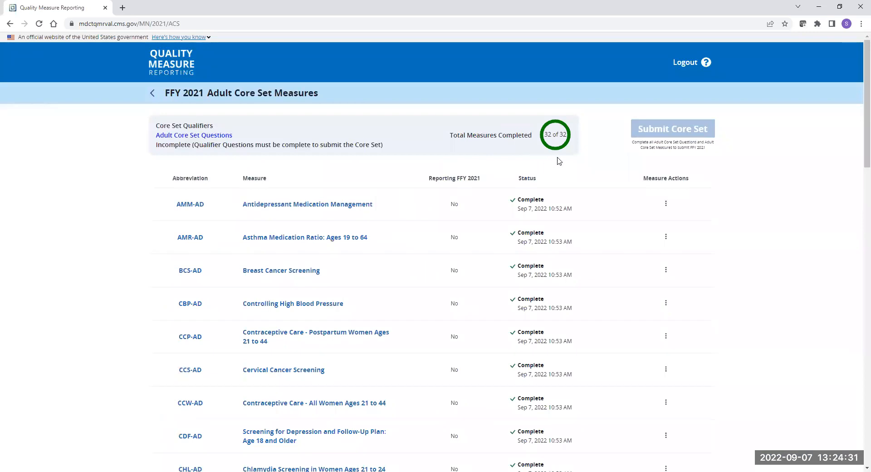
scroll(599, 264, "down", 9)
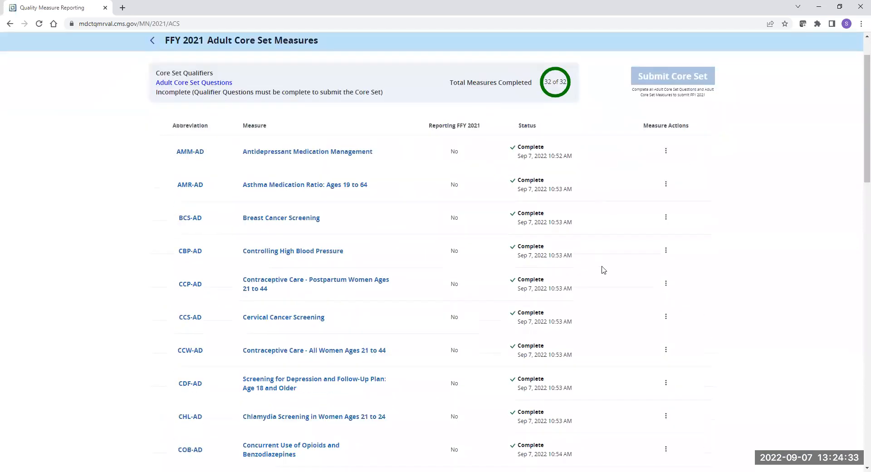
scroll(581, 248, "down", 12)
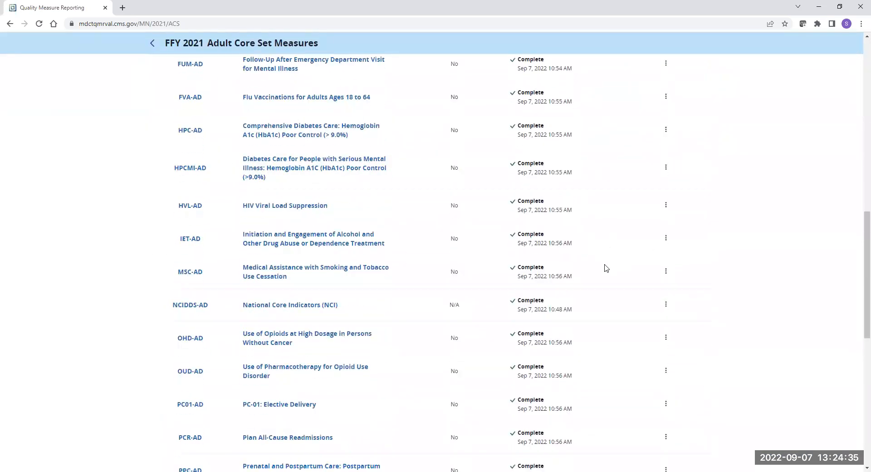
scroll(613, 271, "up", 20)
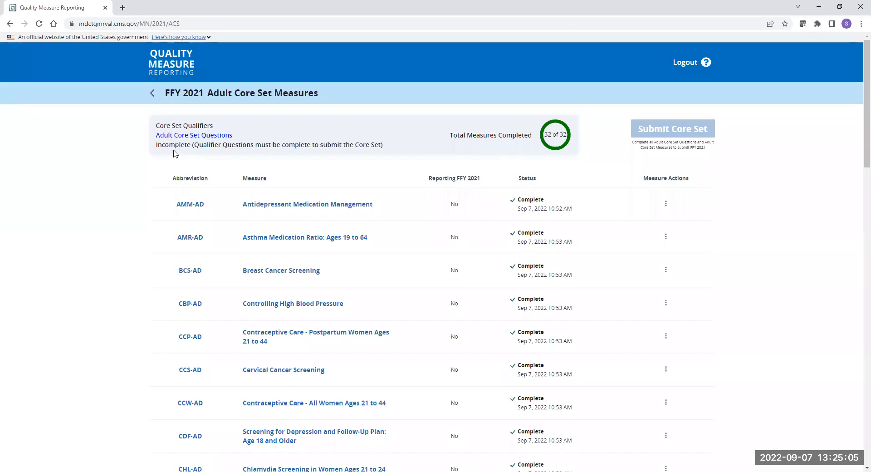
- Open the Adult Core Set Questions, look through the qualifier sections and validate them unanswered
left_click(218, 137)
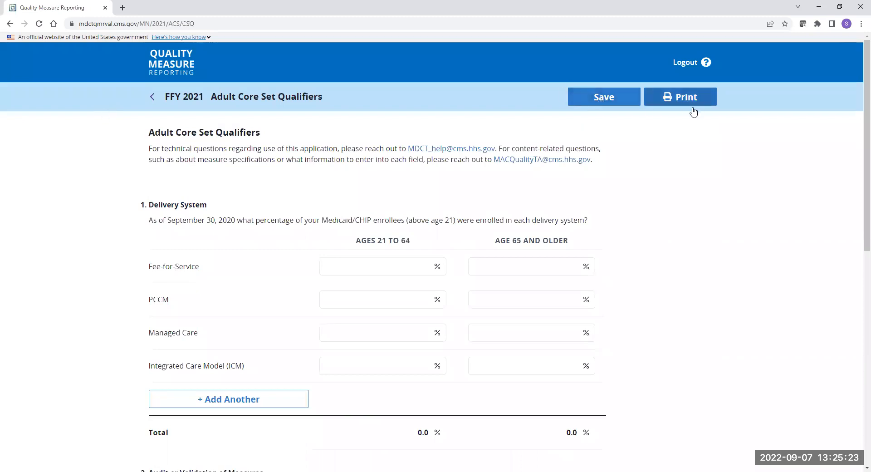
scroll(690, 199, "down", 8)
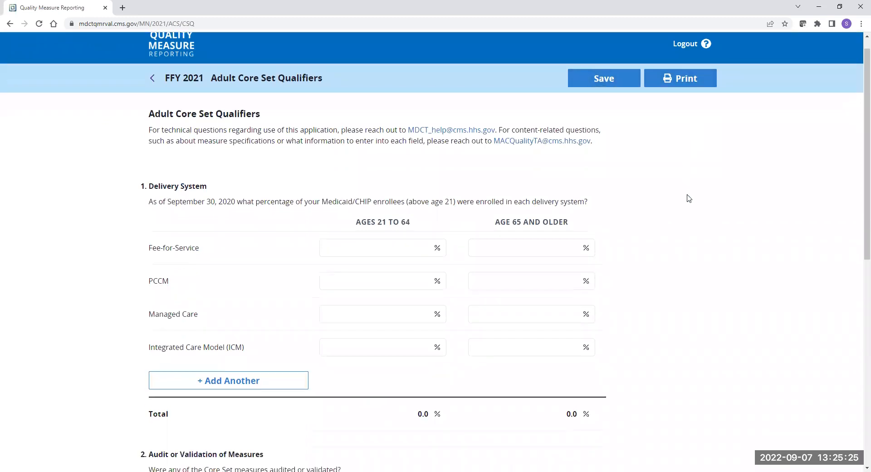
scroll(702, 213, "down", 1)
scroll(699, 211, "up", 2)
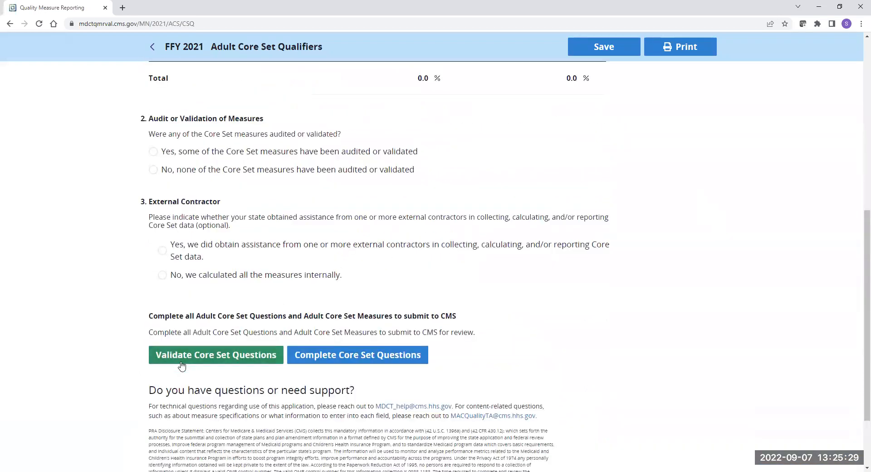
left_click(181, 356)
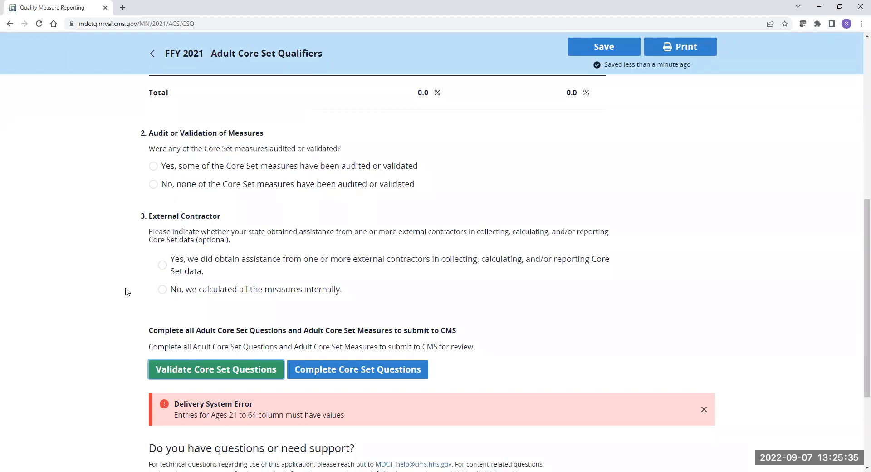
- Complete the Adult Core Set Questions despite validation errors and submit the Adult core set
left_click(389, 377)
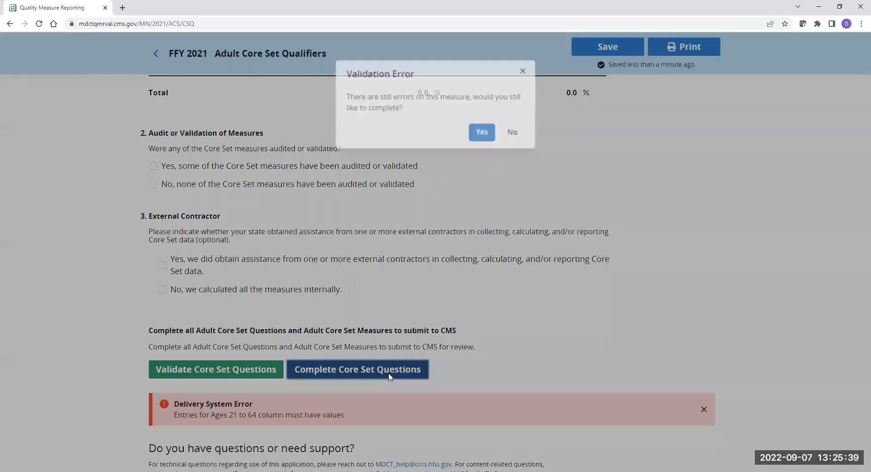
left_click(480, 135)
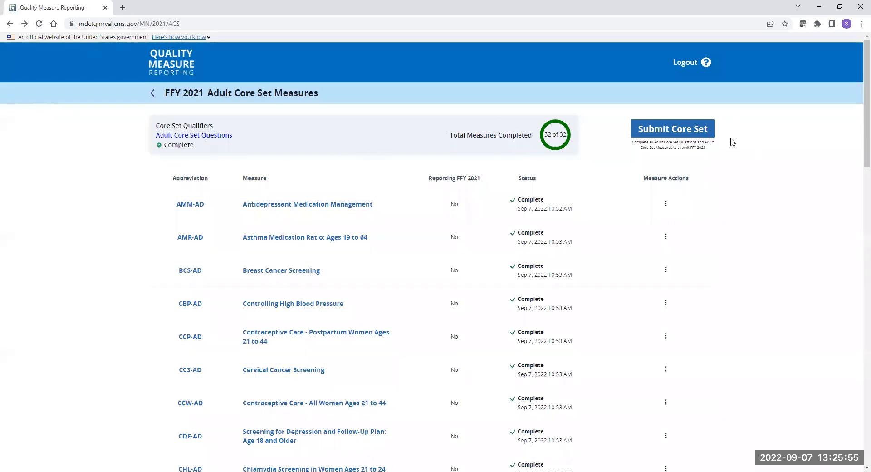
left_click(685, 130)
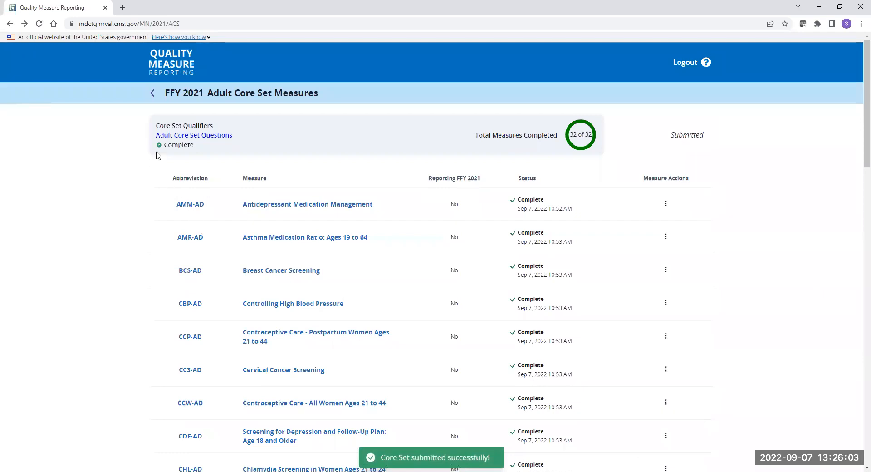
- Return to the FFY 2021 core set overview and export the Adult Core Set Measures
left_click(153, 94)
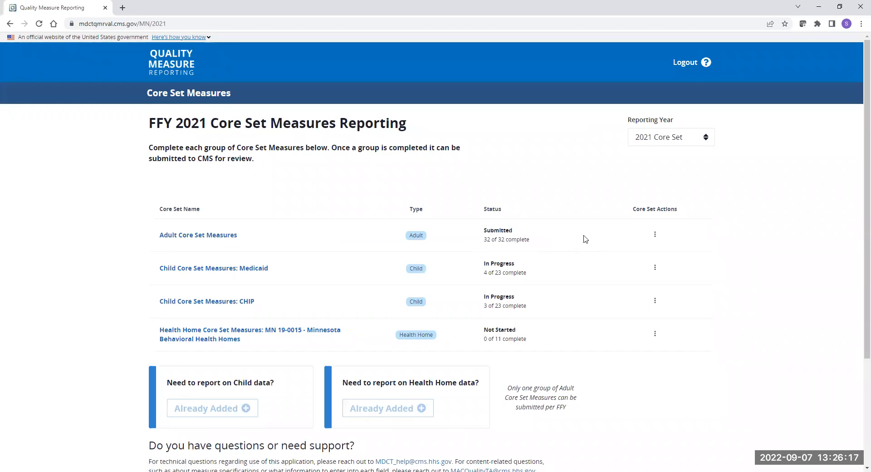
left_click(655, 235)
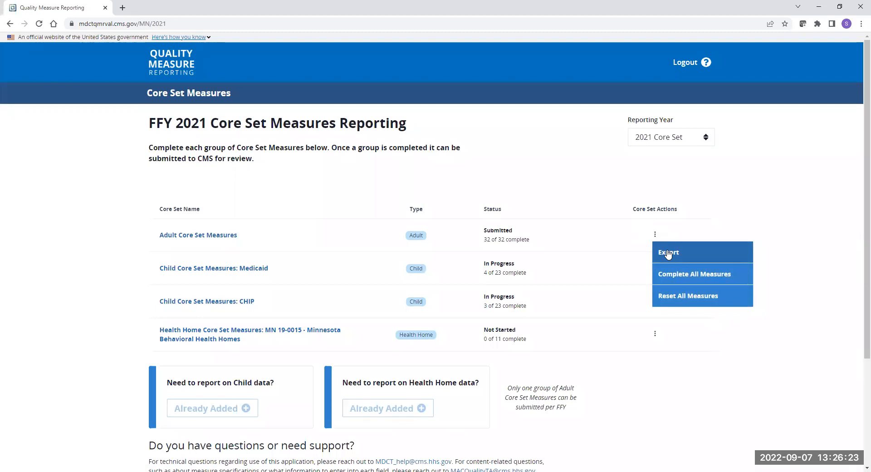
left_click(668, 254)
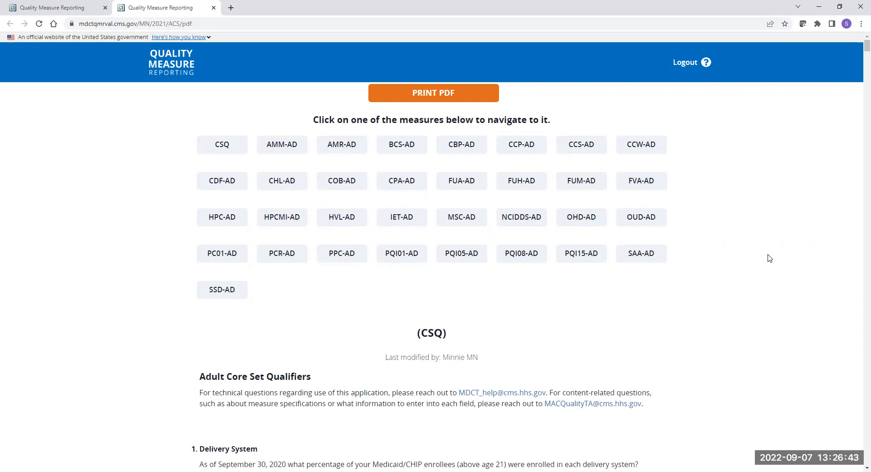
- Jump to the IET-AD measure in the export and go back to the measure index
scroll(771, 261, "down", 4)
scroll(768, 267, "up", 4)
left_click(400, 218)
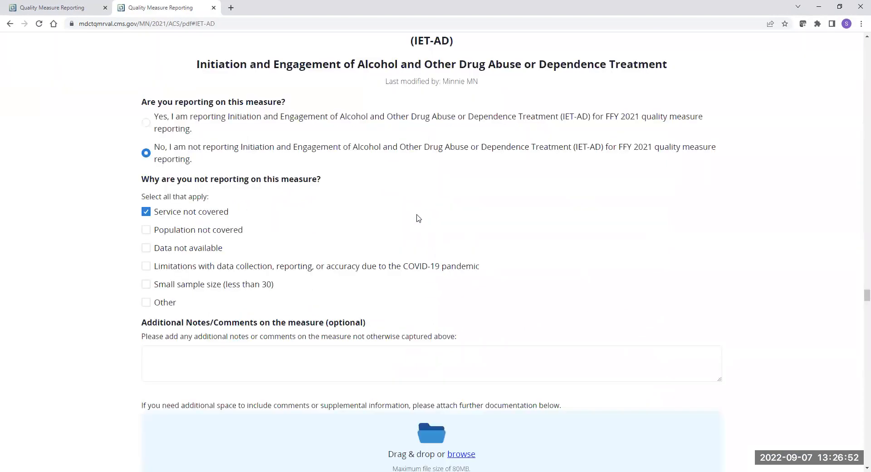
left_click(417, 217)
left_click_drag(865, 296, 862, 36)
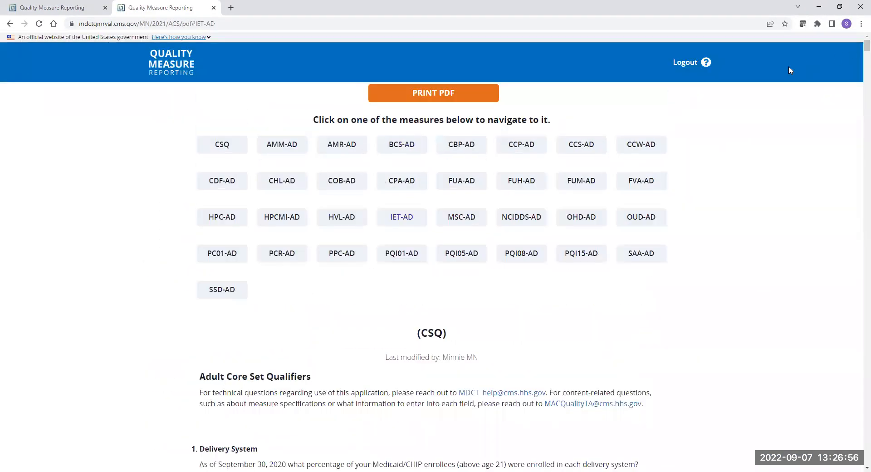
- Generate the printable PDF of the Adult core set and browse its pages, including pages 19 and 21
left_click(475, 97)
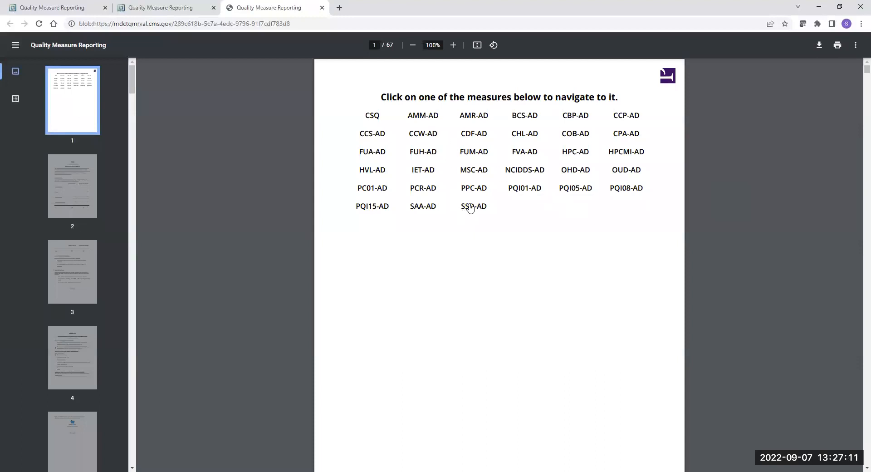
left_click_drag(132, 81, 132, 161)
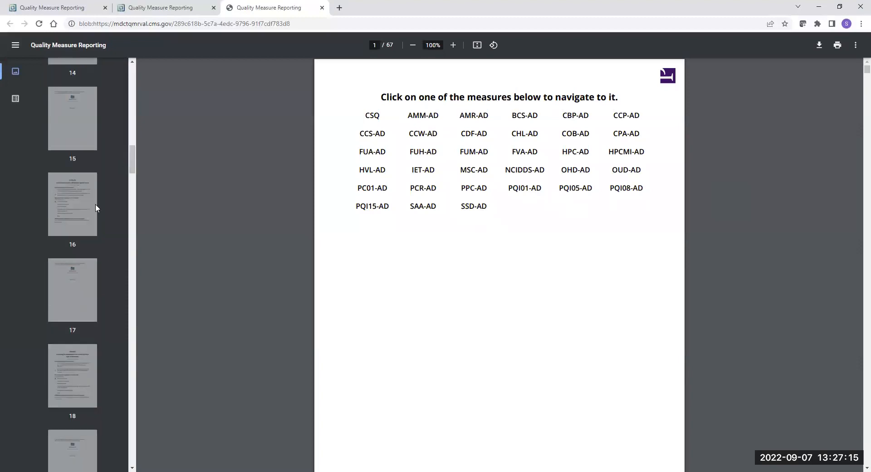
left_click(72, 283)
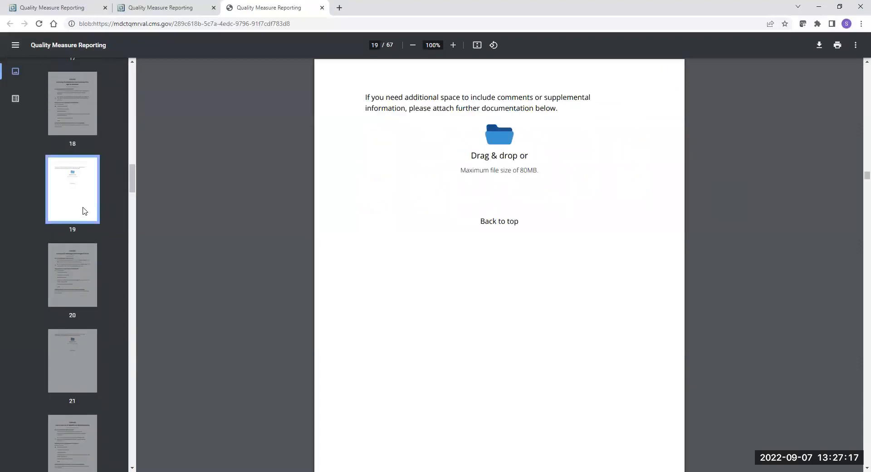
left_click(67, 290)
left_click(76, 350)
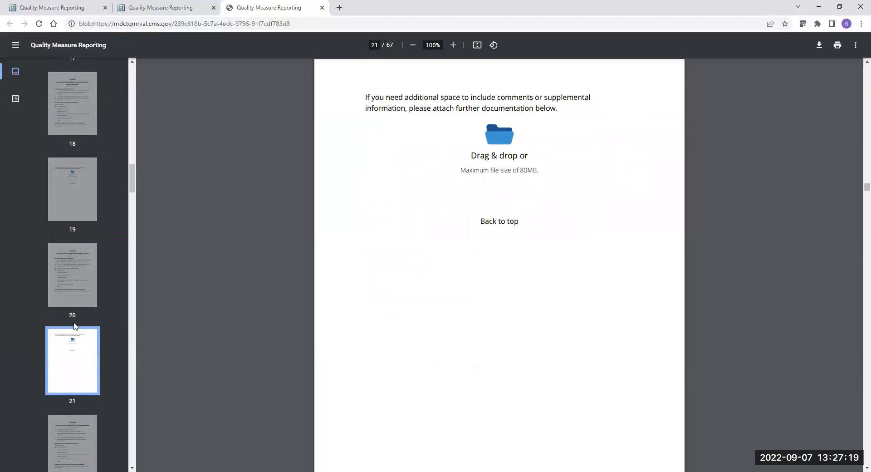
left_click_drag(130, 180, 130, 447)
left_click_drag(128, 349, 134, 45)
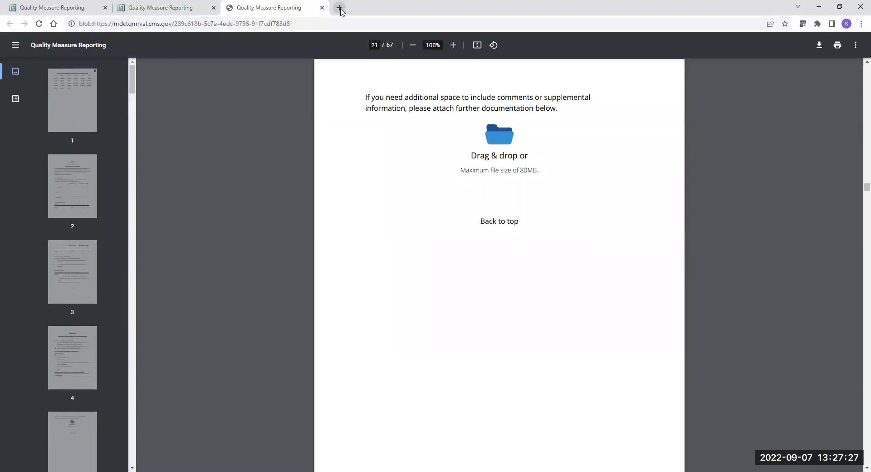
- Close the PDF and the export page, and look over the FFY 2021 core set overview
left_click(322, 8)
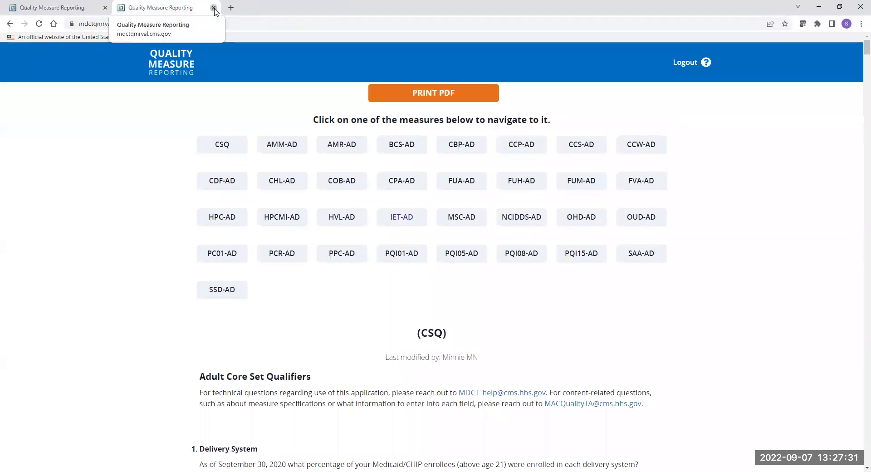
left_click(213, 8)
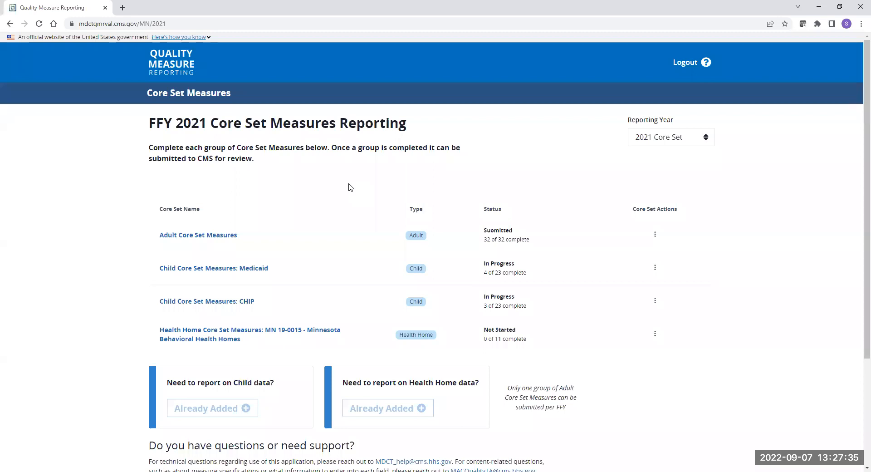
scroll(351, 187, "down", 3)
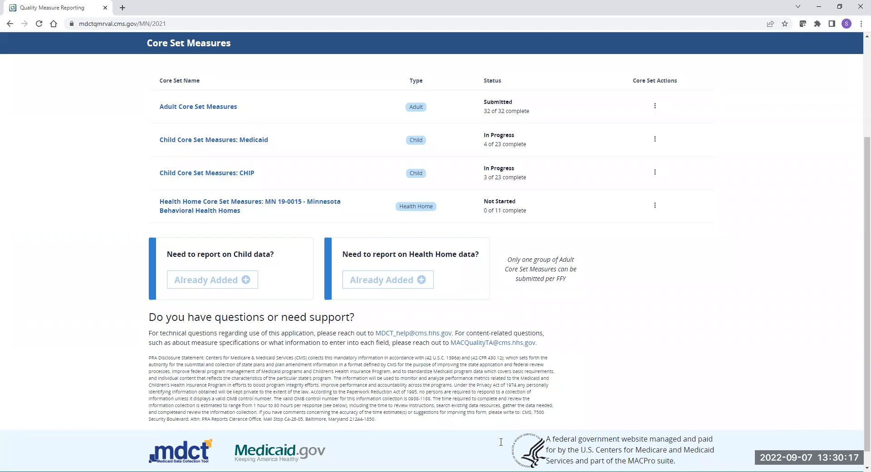
scroll(763, 354, "up", 2)
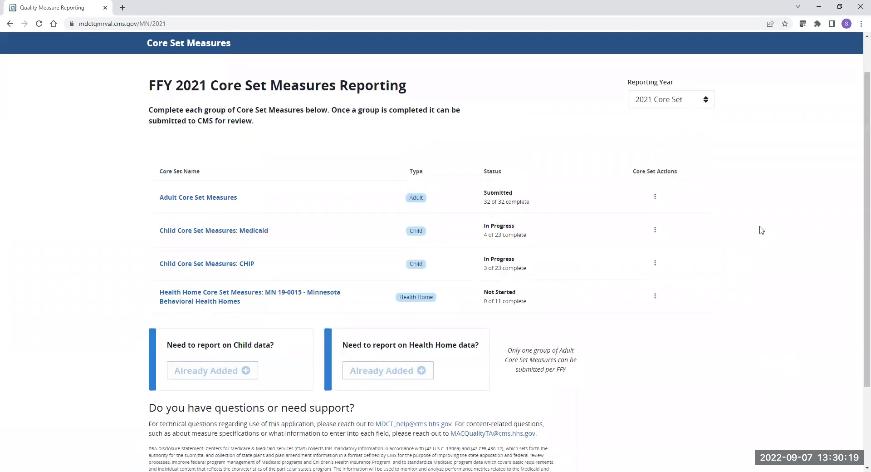